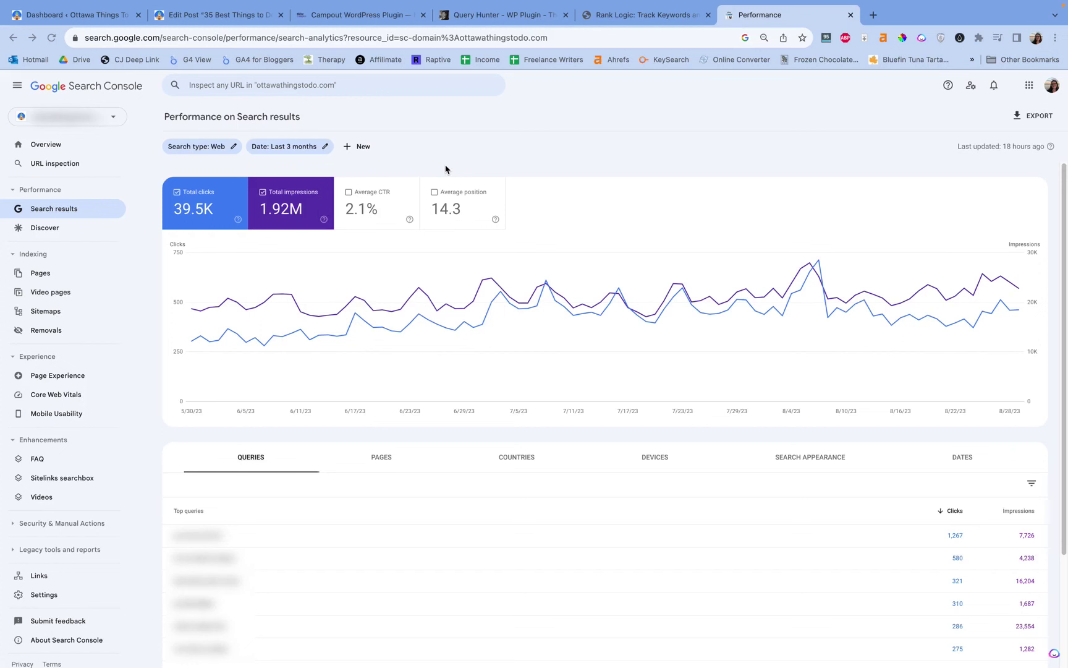
Step: Show Niche Campus's Campout WordPress plugin page about prioritizing outdated content updates
{"action": "left_click", "coordinate": [385, 19]}
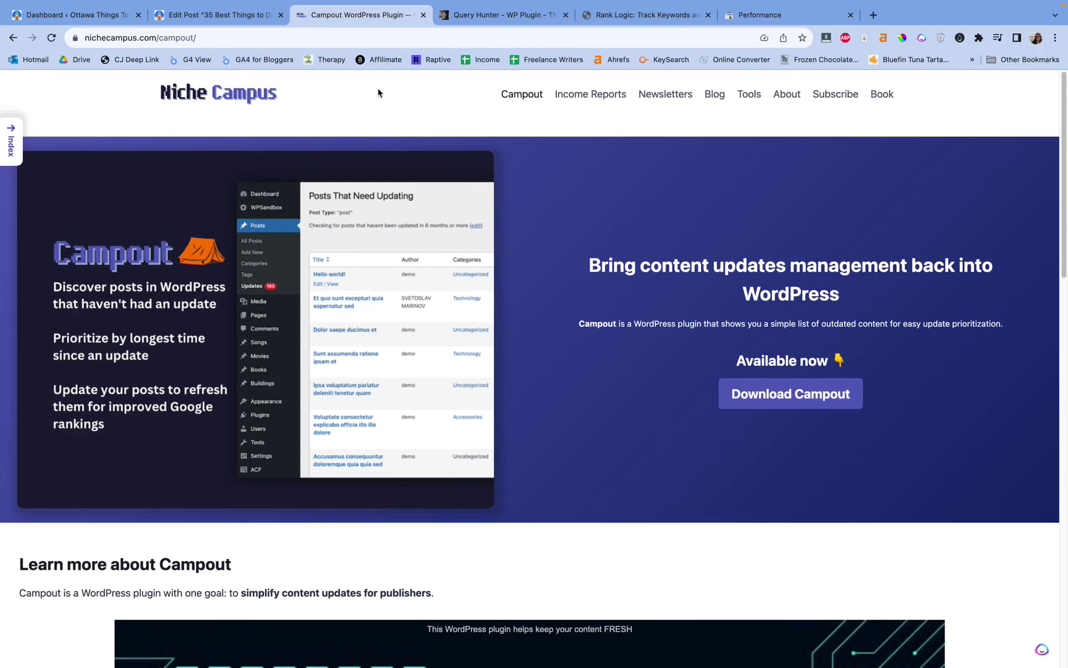
Step: Switch to the WordPress dashboard and go to Posts > Updates, listing five stale posts
{"action": "left_click", "coordinate": [104, 17]}
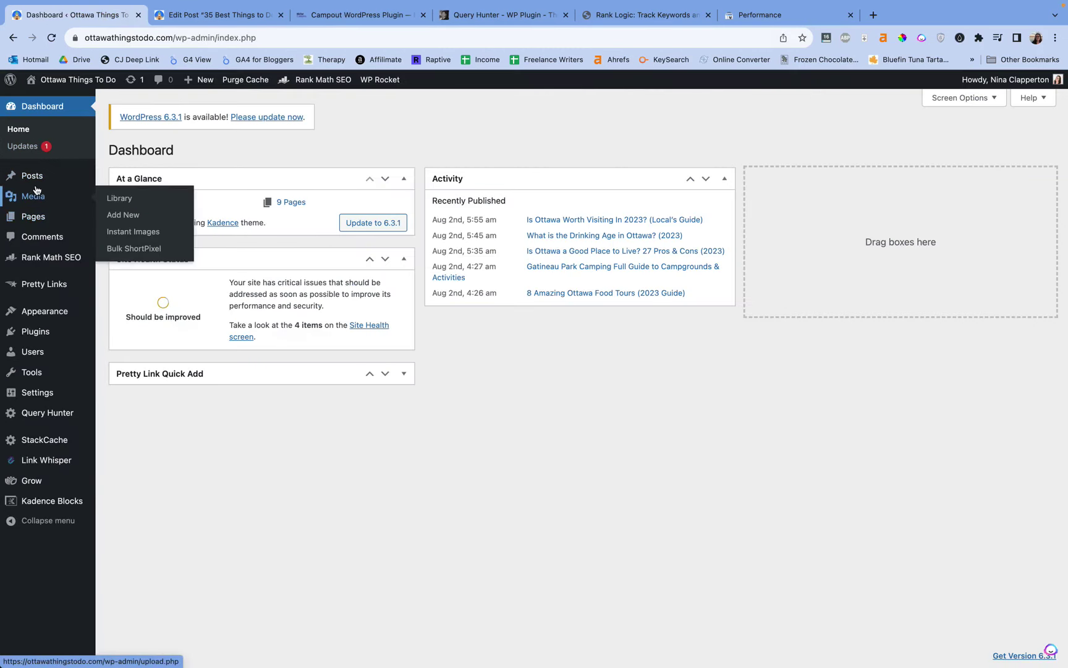
{"action": "left_click", "coordinate": [121, 247]}
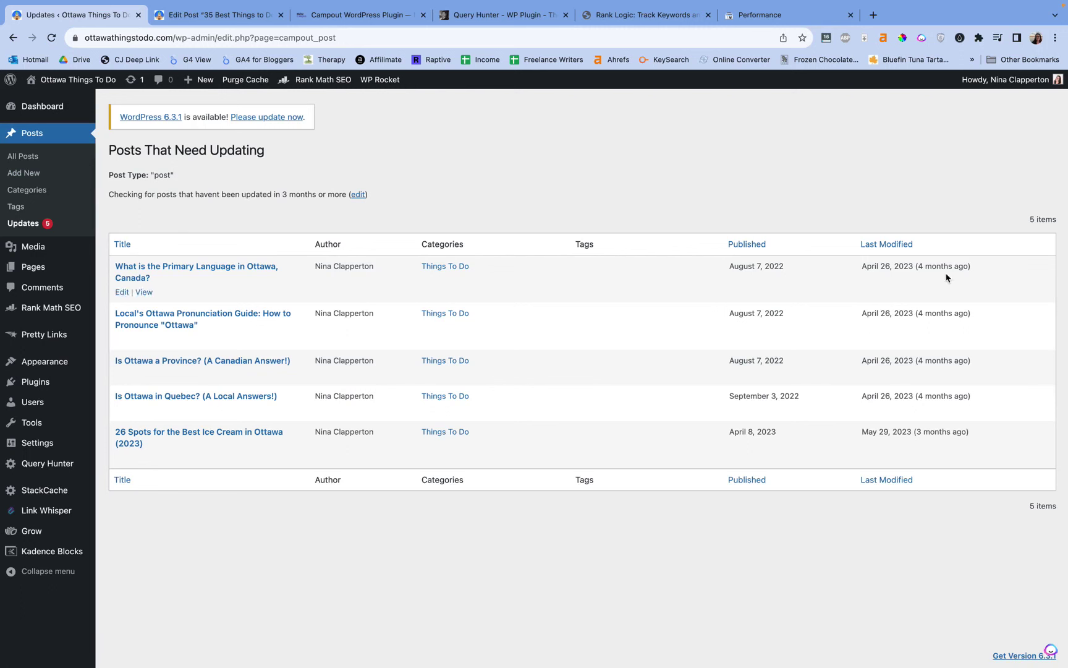
Step: In Campout Settings, leave Time Since Last Update at 3 months with Update Sensitivity 15
{"action": "left_click", "coordinate": [358, 194]}
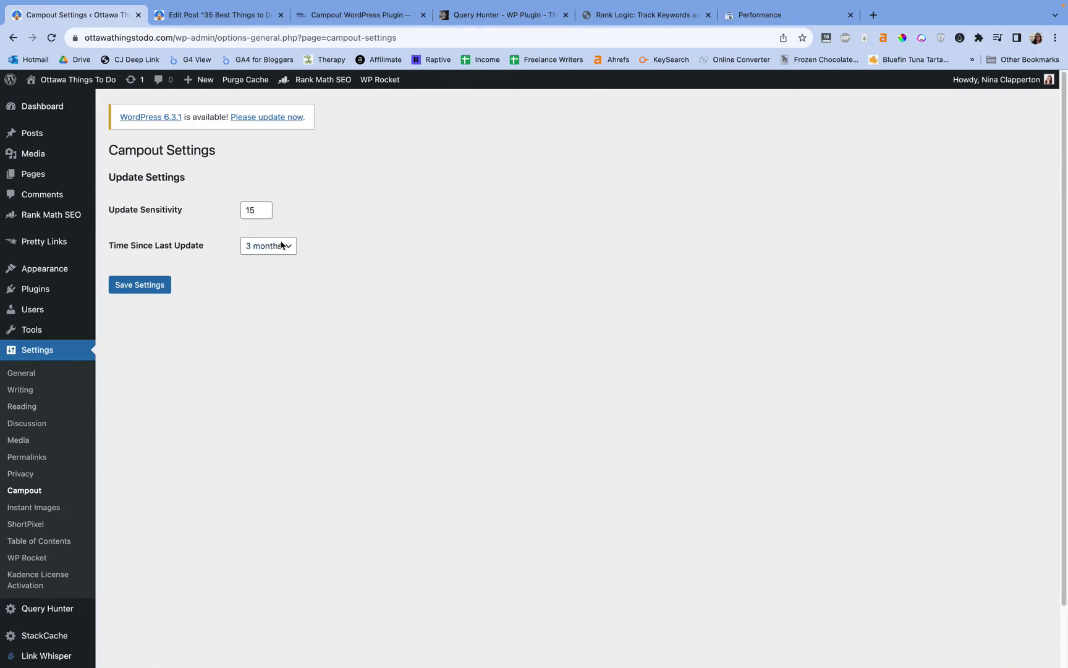
{"action": "left_click", "coordinate": [281, 246]}
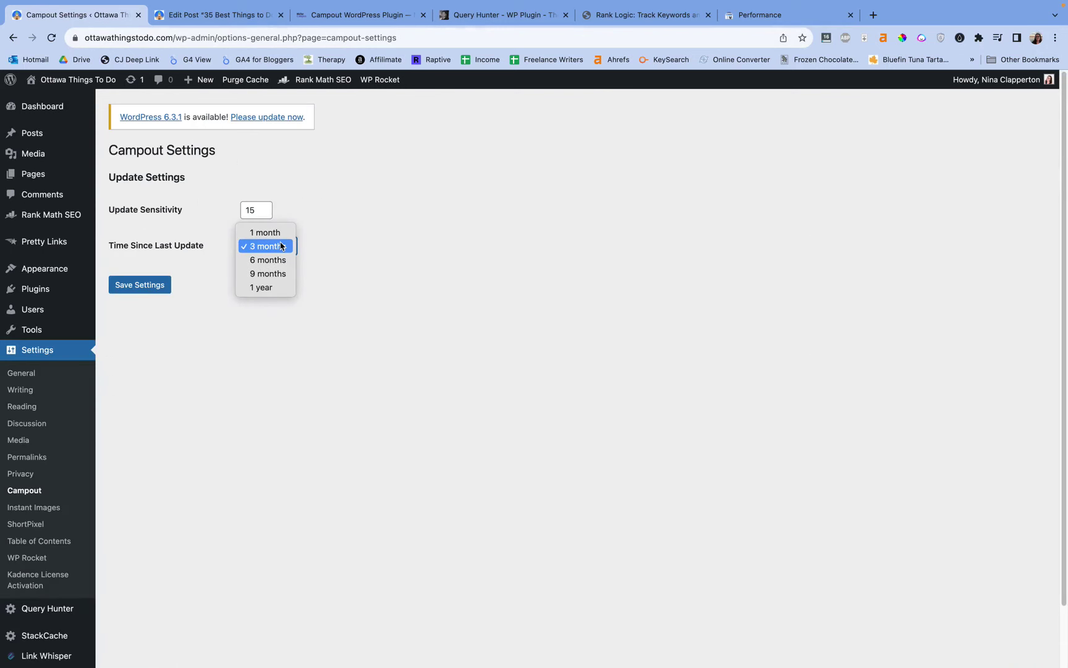
{"action": "left_click", "coordinate": [338, 286]}
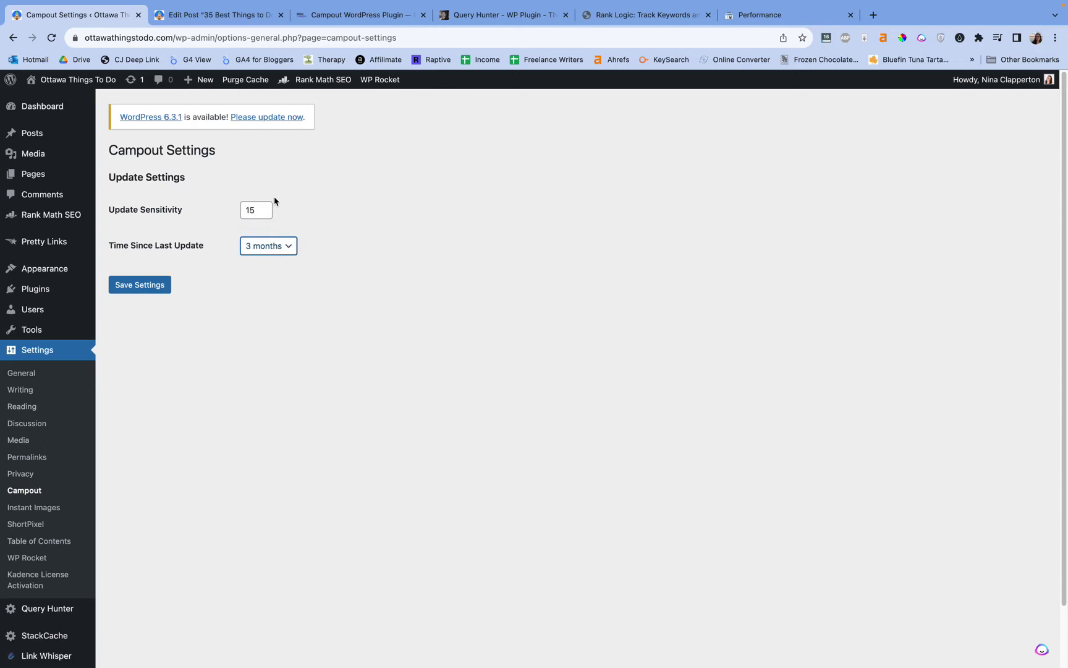
{"action": "left_click", "coordinate": [297, 210]}
{"action": "mouse_move", "coordinate": [61, 136]}
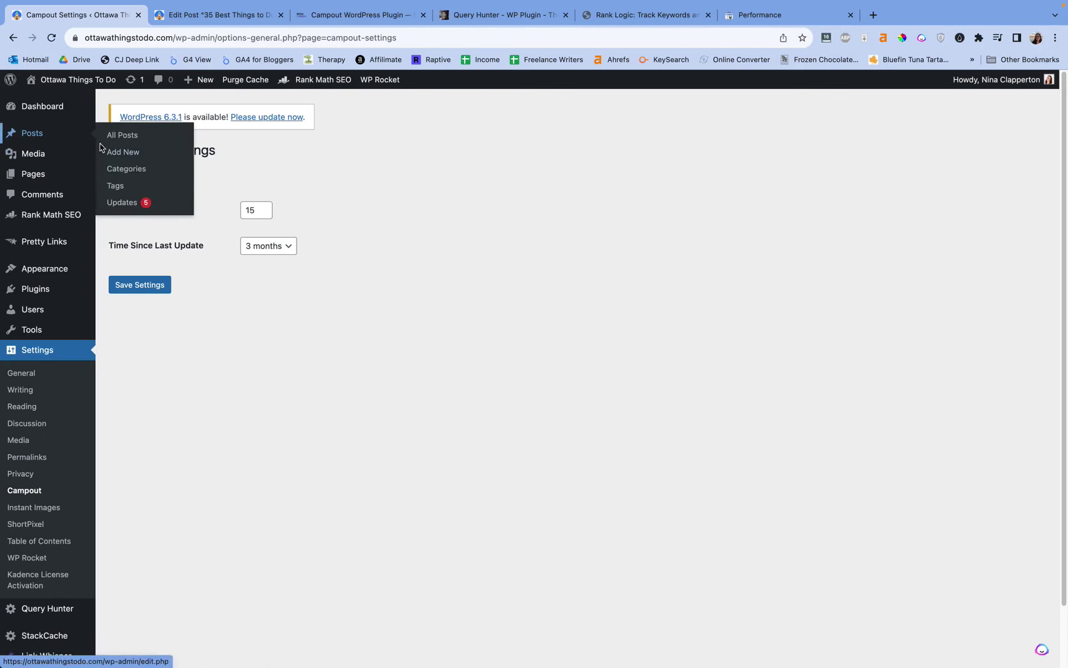
Step: Go back to Posts > Updates, showing the five posts unmodified for 3+ months
{"action": "left_click", "coordinate": [138, 201]}
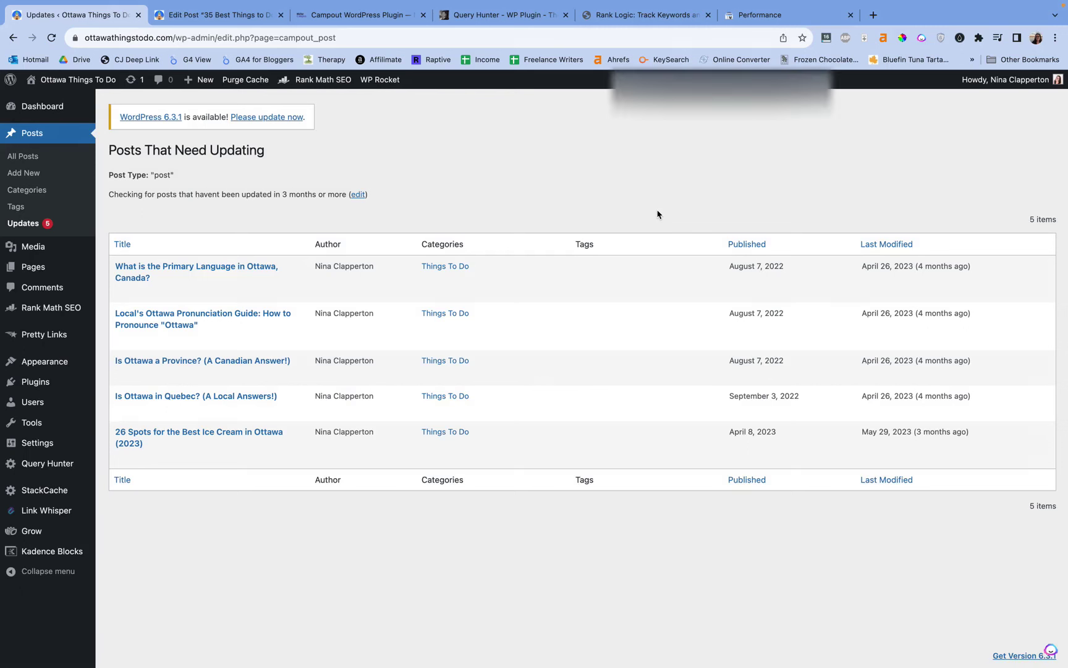
Step: Bring up the Gumroad Query Hunter WP Plugin page, with Pro at £39 and Basic at £0
{"action": "left_click", "coordinate": [517, 16]}
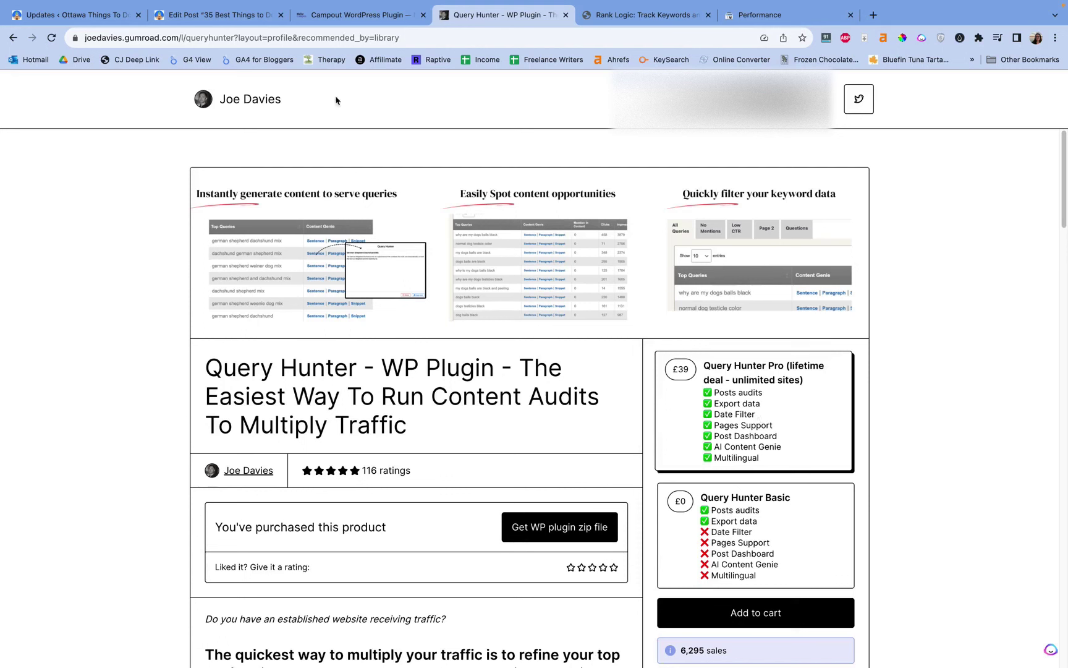
Step: Scroll the Ottawa things-to-do post editor down to its QueryHunter panel of 266 queries
{"action": "left_click", "coordinate": [235, 15]}
{"action": "scroll", "coordinate": [331, 312], "scroll_direction": "down", "scroll_amount": 15}
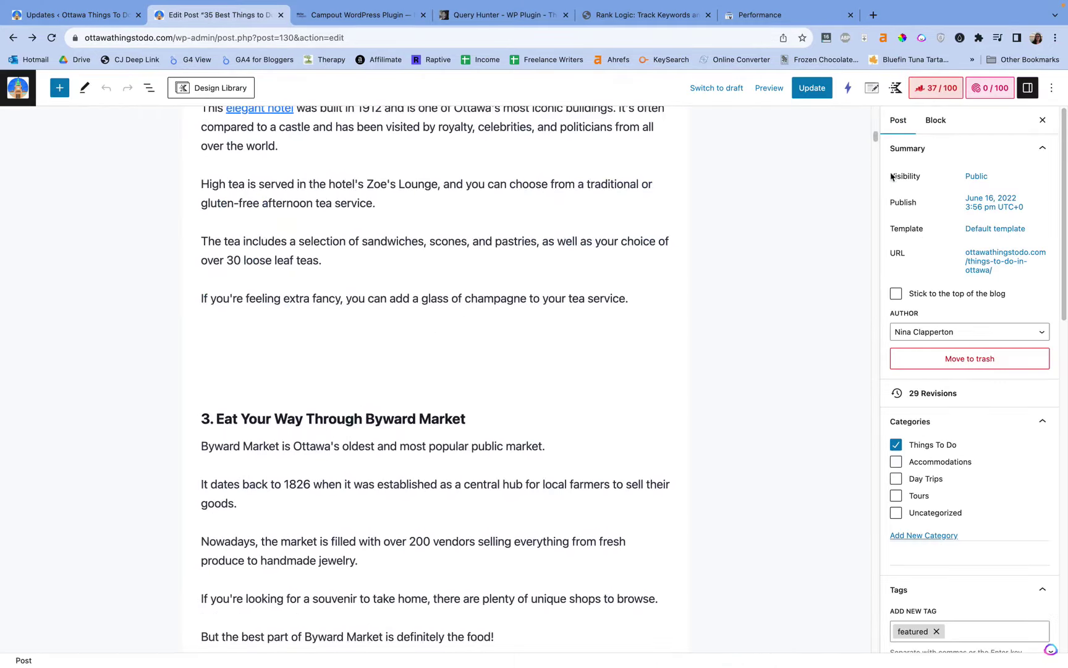
{"action": "left_click_drag", "start_coordinate": [875, 137], "coordinate": [866, 587]}
{"action": "scroll", "coordinate": [765, 441], "scroll_direction": "down", "scroll_amount": 6}
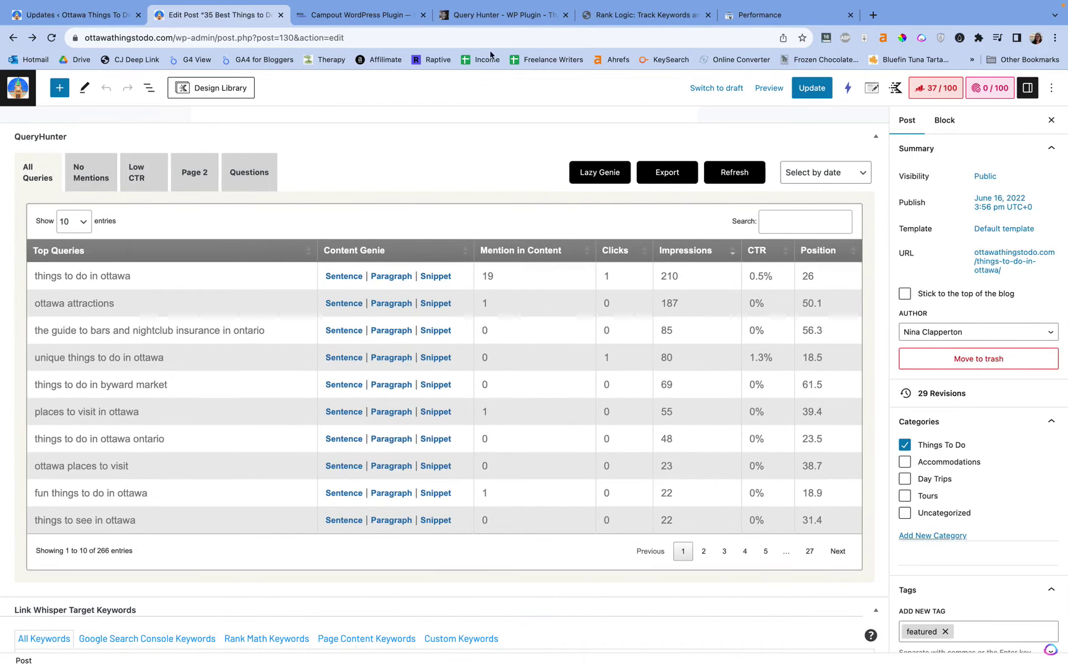
{"action": "left_click", "coordinate": [503, 16]}
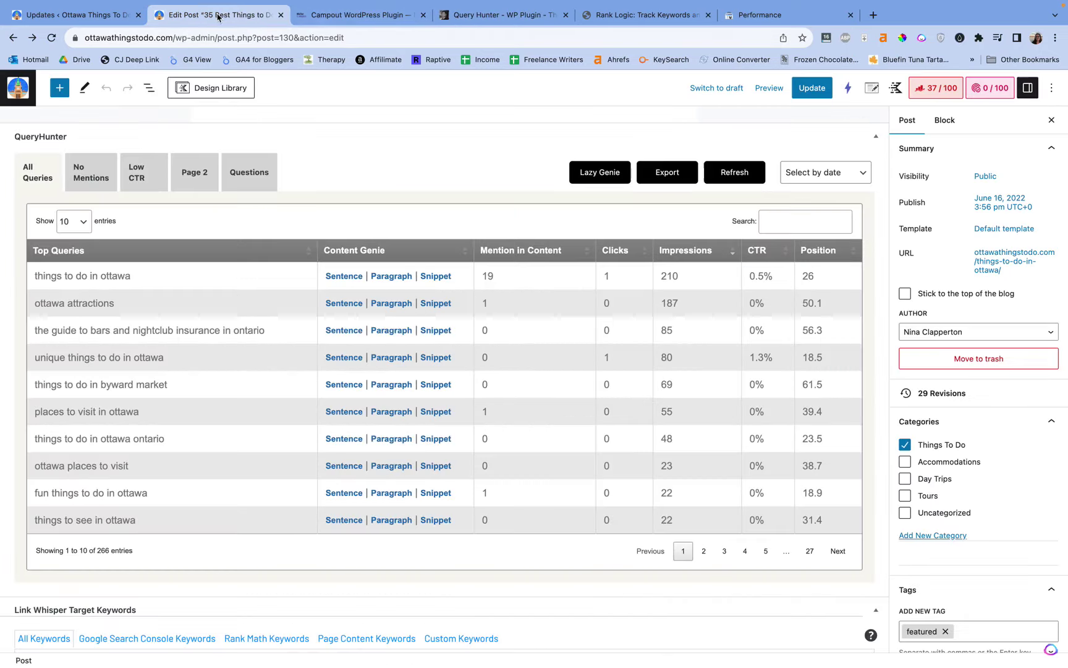
{"action": "left_click", "coordinate": [220, 15]}
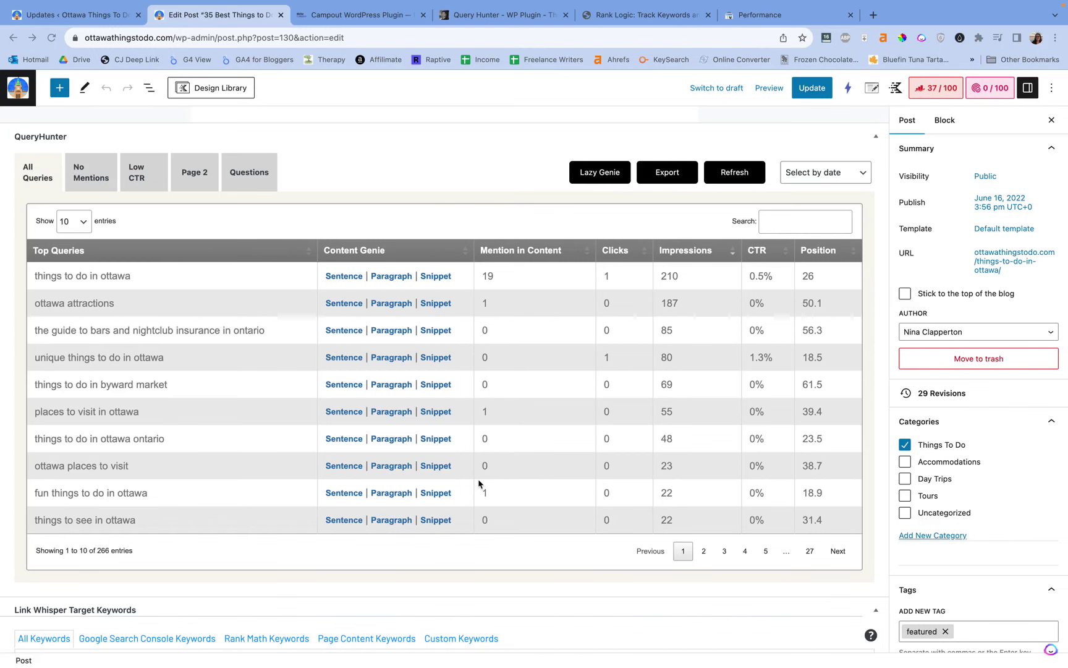
Step: Browse the question-style queries, then switch to All Queries to list all 266
{"action": "left_click", "coordinate": [243, 186]}
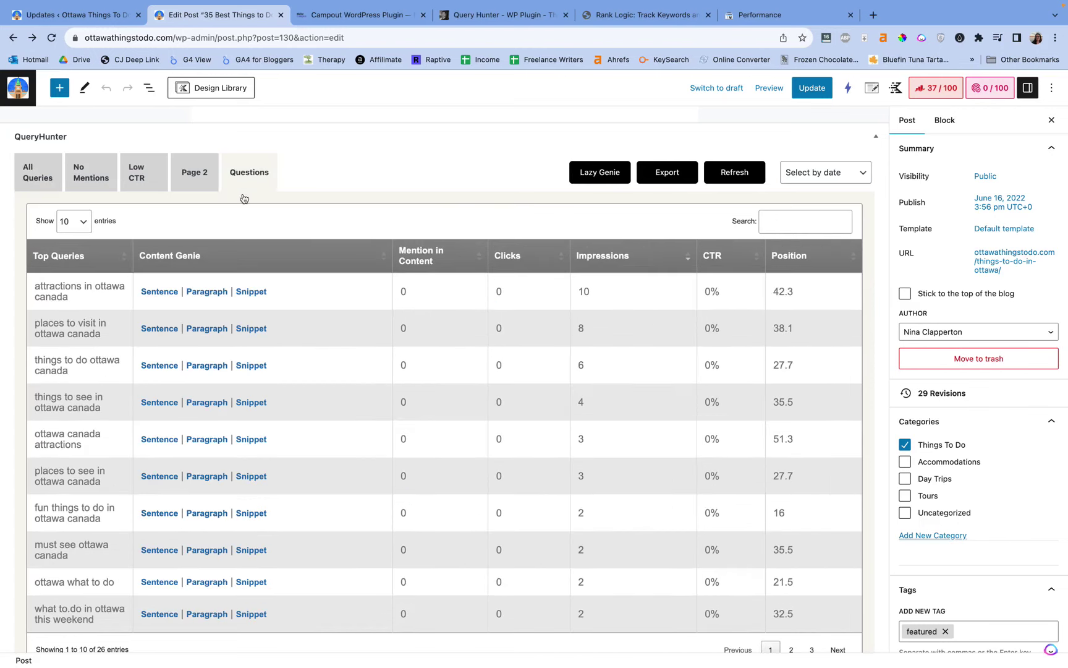
{"action": "scroll", "coordinate": [219, 229], "scroll_direction": "down", "scroll_amount": 3}
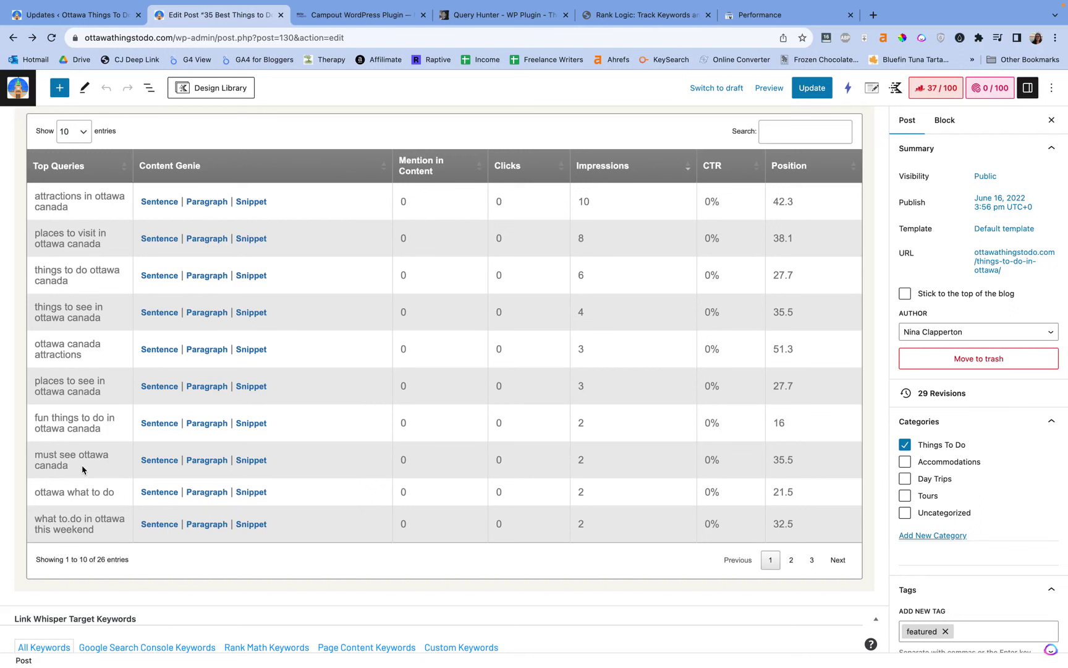
{"action": "left_click_drag", "start_coordinate": [34, 519], "coordinate": [107, 527]}
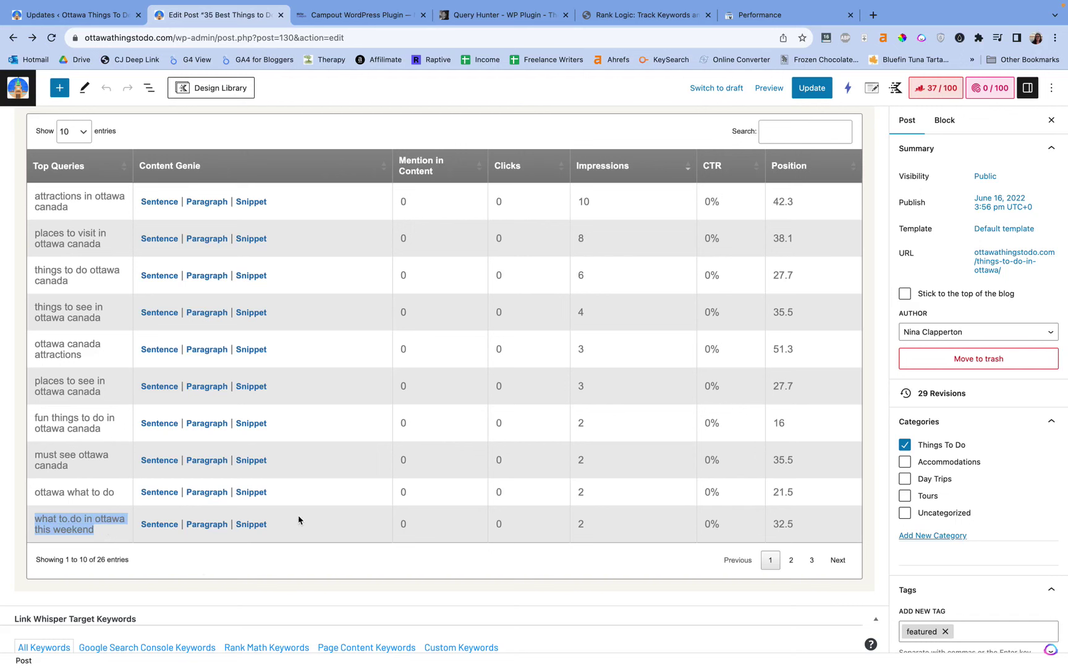
{"action": "scroll", "coordinate": [299, 520], "scroll_direction": "up", "scroll_amount": 15}
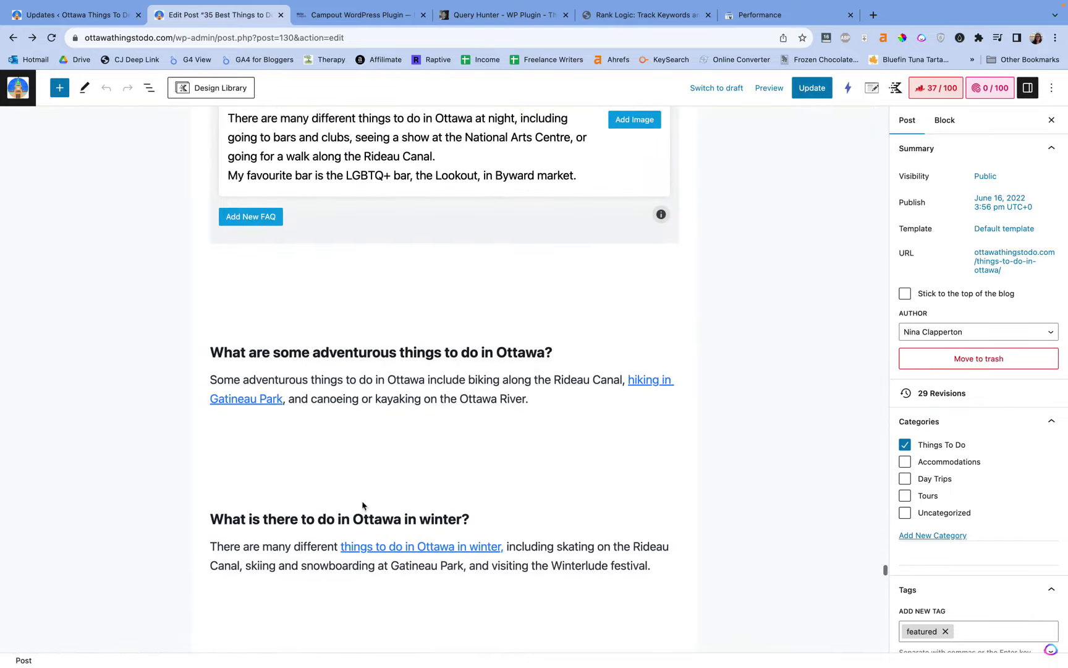
{"action": "scroll", "coordinate": [381, 336], "scroll_direction": "down", "scroll_amount": 5}
{"action": "scroll", "coordinate": [379, 329], "scroll_direction": "up", "scroll_amount": 9}
{"action": "scroll", "coordinate": [380, 329], "scroll_direction": "up", "scroll_amount": 6}
{"action": "scroll", "coordinate": [391, 362], "scroll_direction": "down", "scroll_amount": 15}
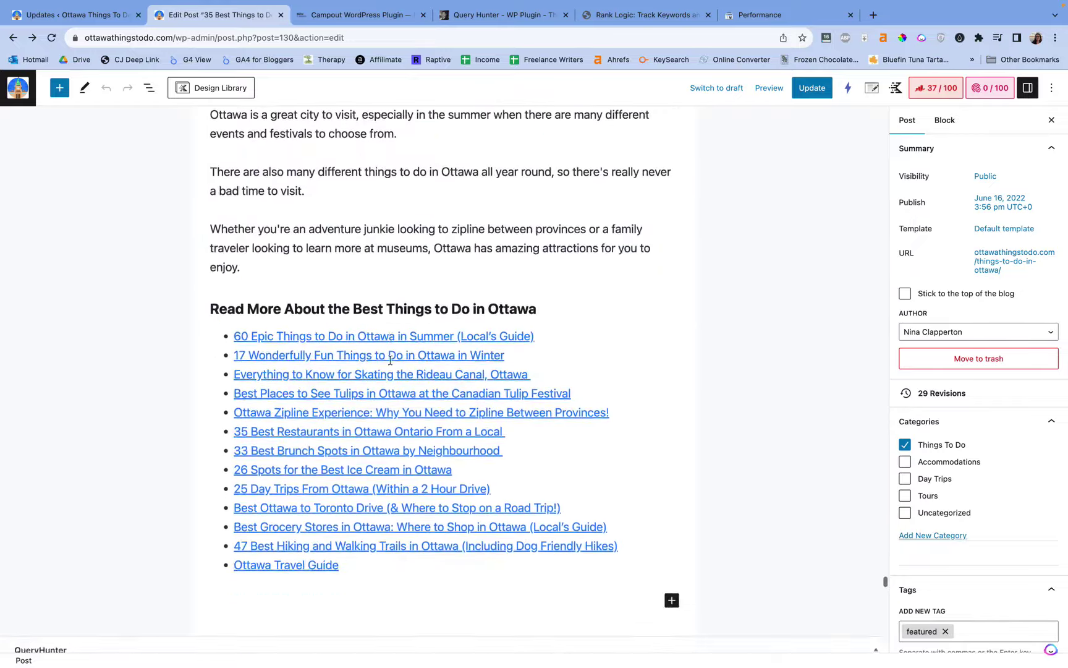
{"action": "scroll", "coordinate": [390, 359], "scroll_direction": "down", "scroll_amount": 10}
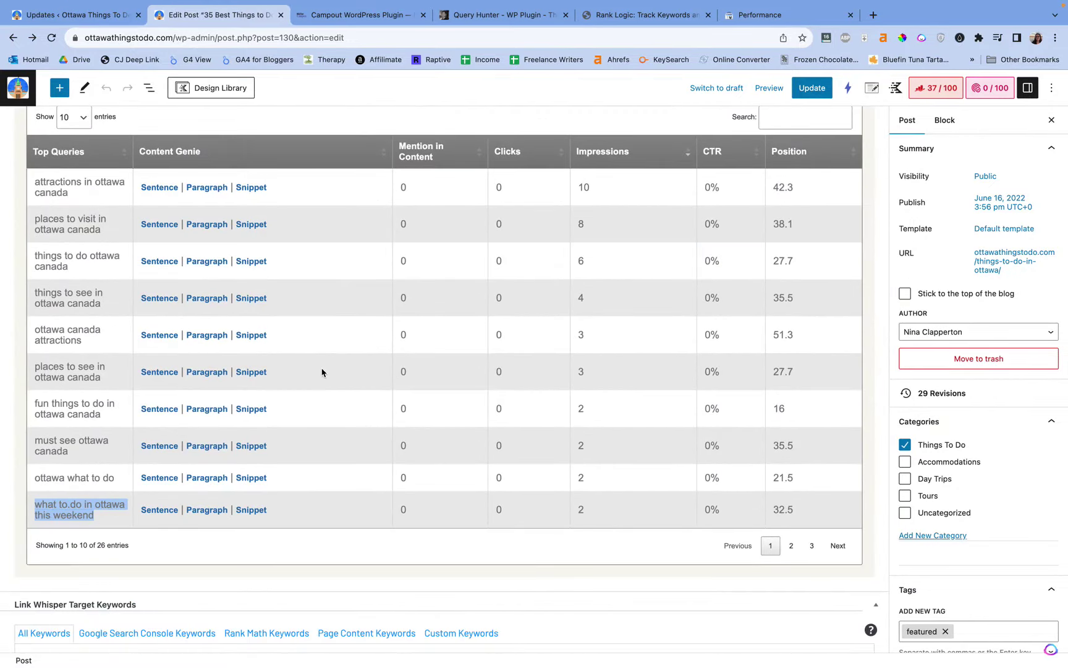
{"action": "scroll", "coordinate": [322, 370], "scroll_direction": "up", "scroll_amount": 1}
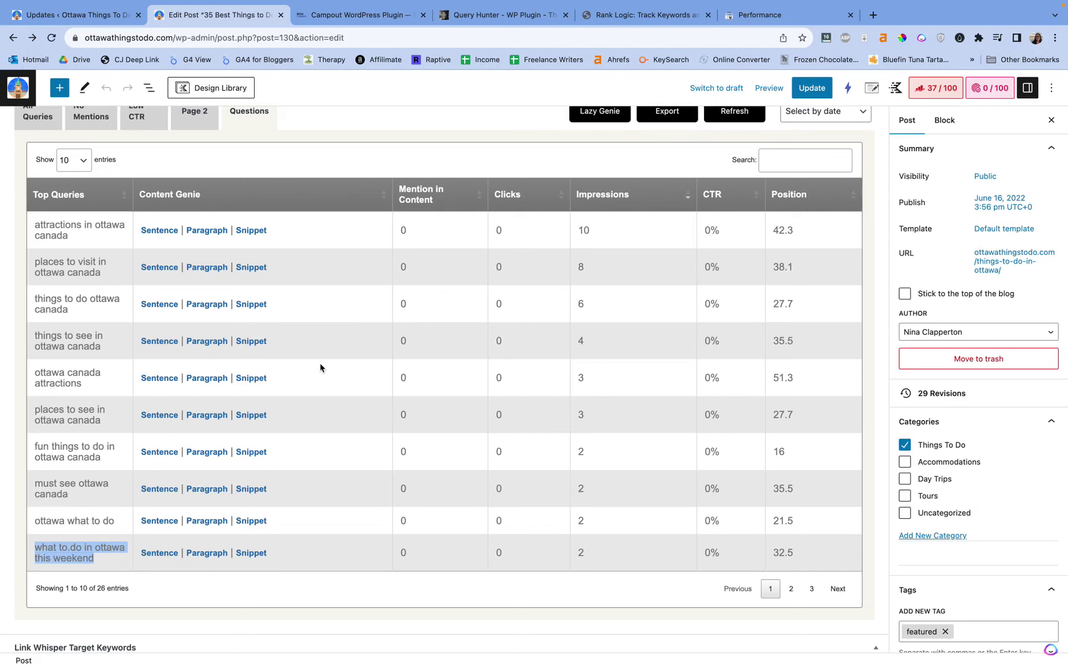
{"action": "scroll", "coordinate": [320, 368], "scroll_direction": "up", "scroll_amount": 1}
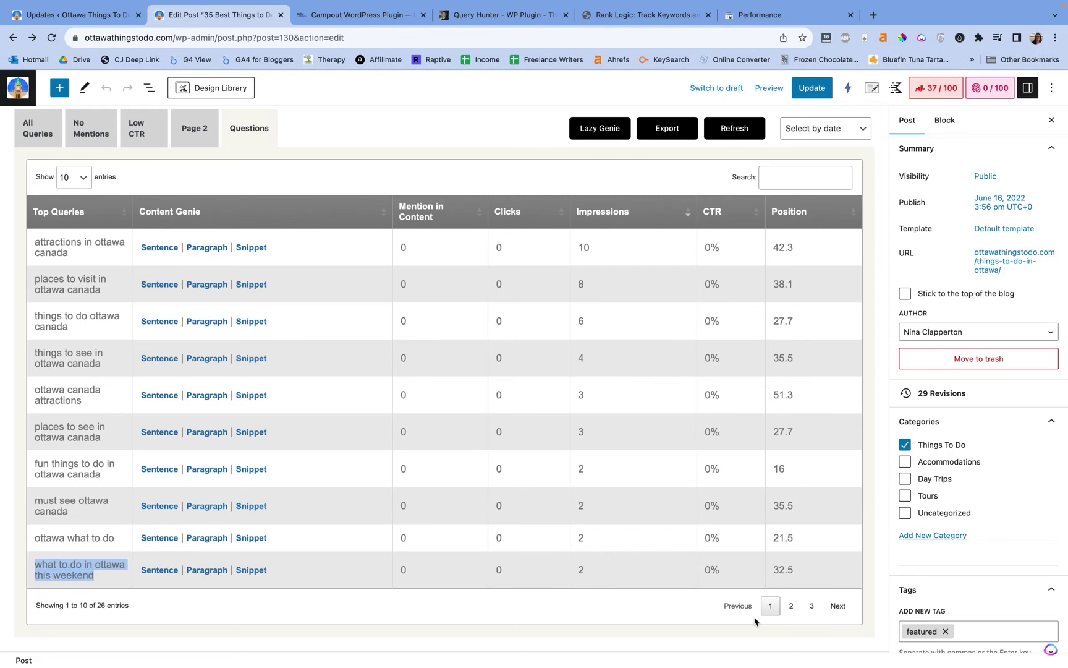
{"action": "left_click", "coordinate": [36, 138]}
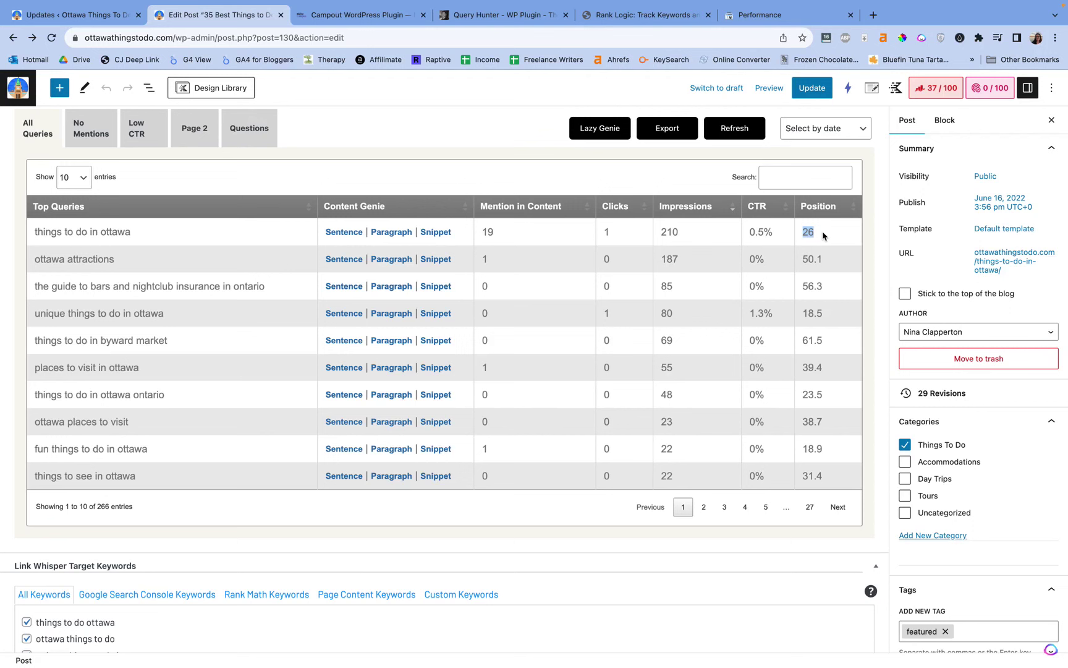
{"action": "left_click_drag", "start_coordinate": [36, 368], "coordinate": [150, 370]}
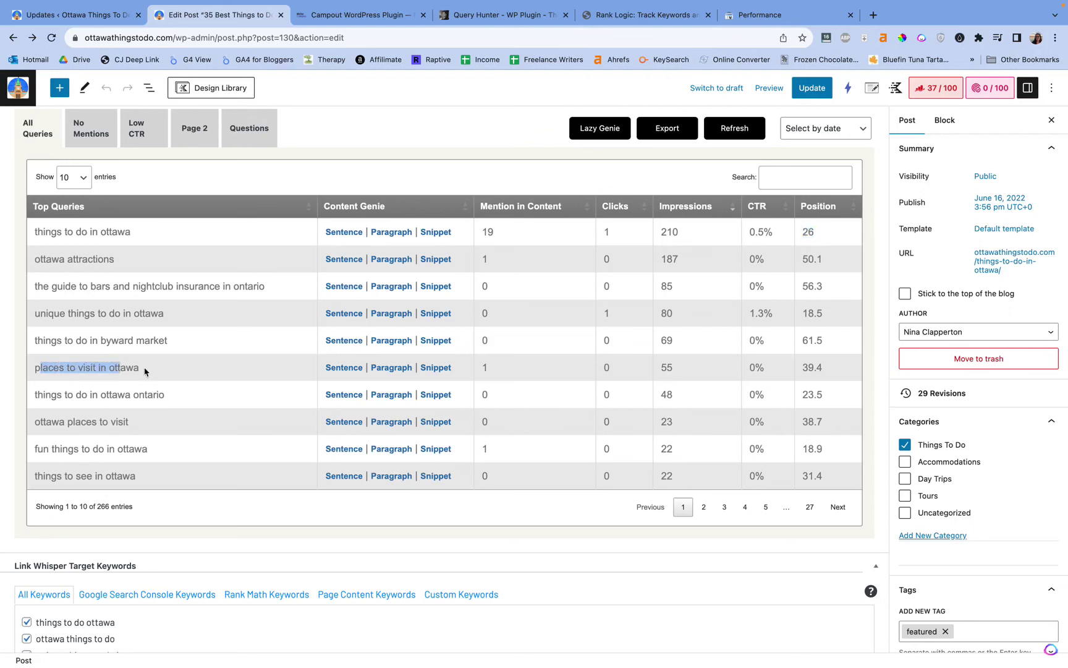
{"action": "left_click", "coordinate": [171, 370]}
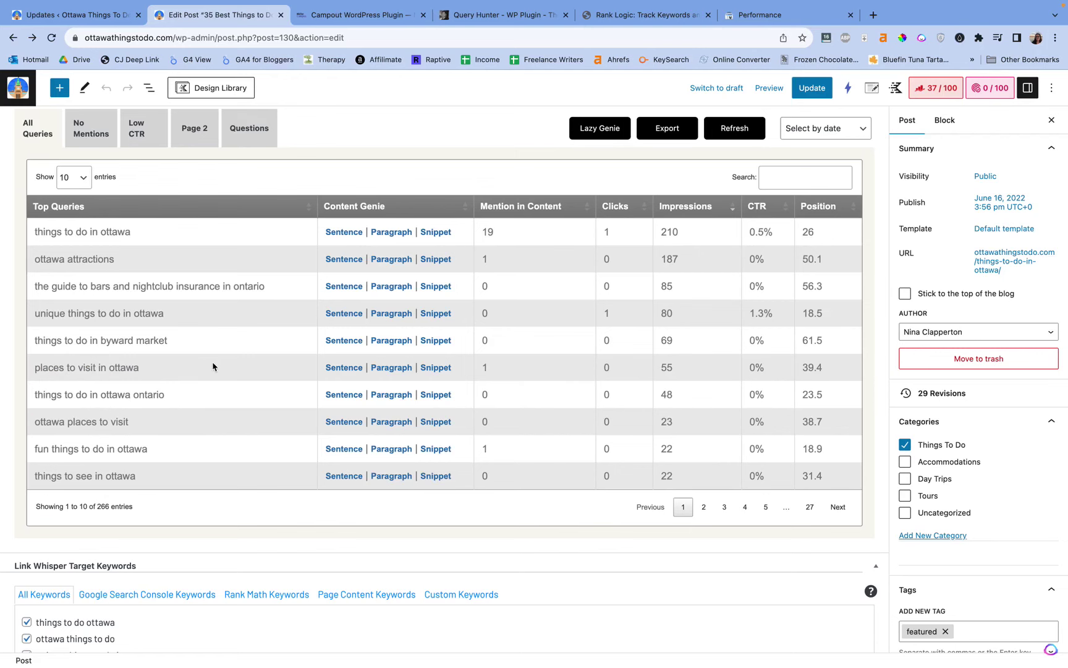
Step: Drag-select from the Places To Visit In Ottawa heading to its last paragraph (6 blocks, 167 words)
{"action": "scroll", "coordinate": [165, 355], "scroll_direction": "up", "scroll_amount": 10}
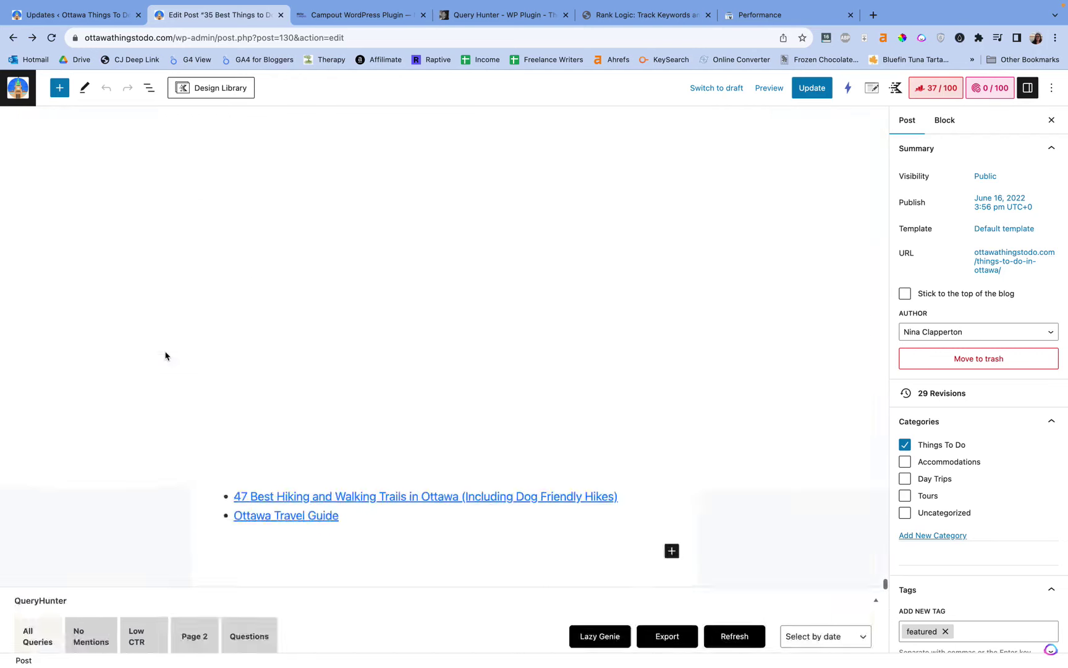
{"action": "scroll", "coordinate": [165, 352], "scroll_direction": "up", "scroll_amount": 10}
{"action": "left_click", "coordinate": [270, 255]}
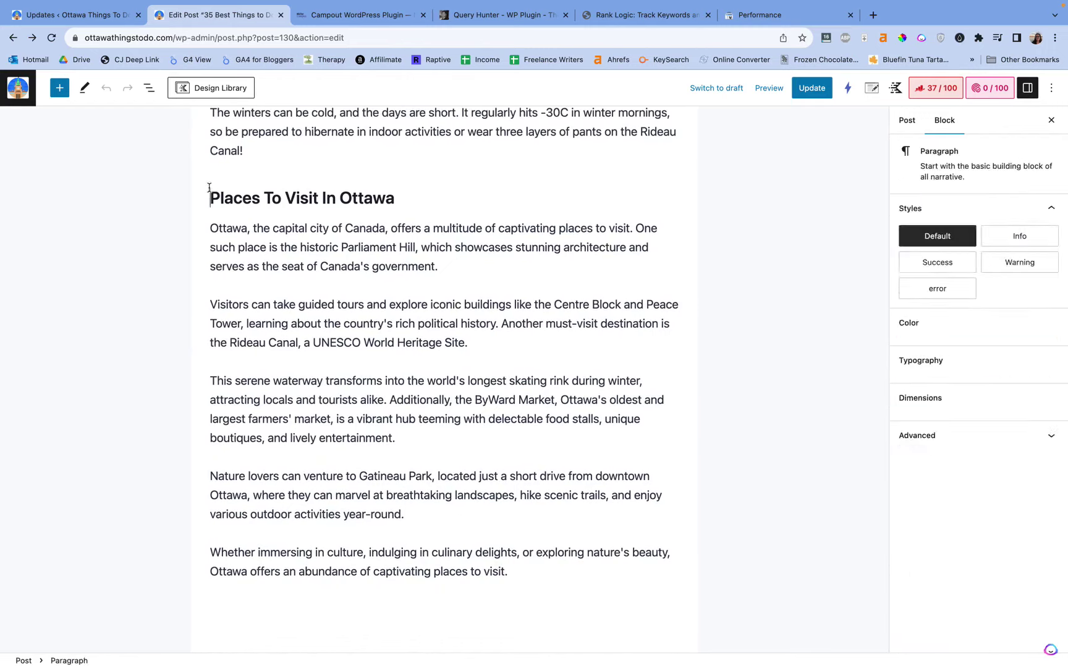
{"action": "left_click_drag", "start_coordinate": [210, 197], "coordinate": [542, 563]}
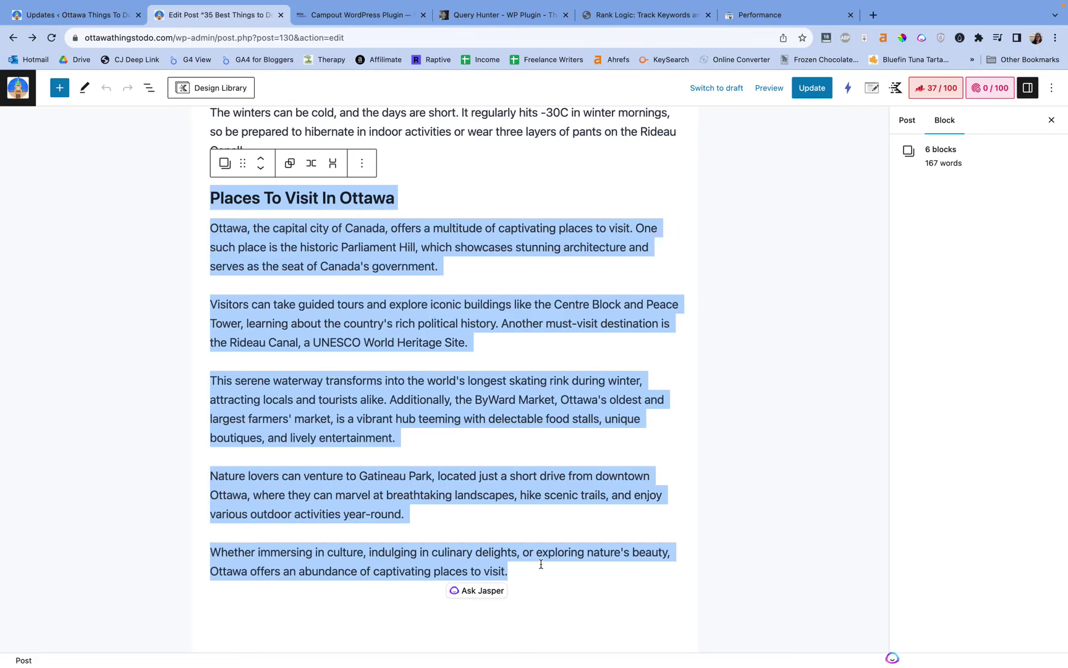
{"action": "scroll", "coordinate": [541, 564], "scroll_direction": "down", "scroll_amount": 20}
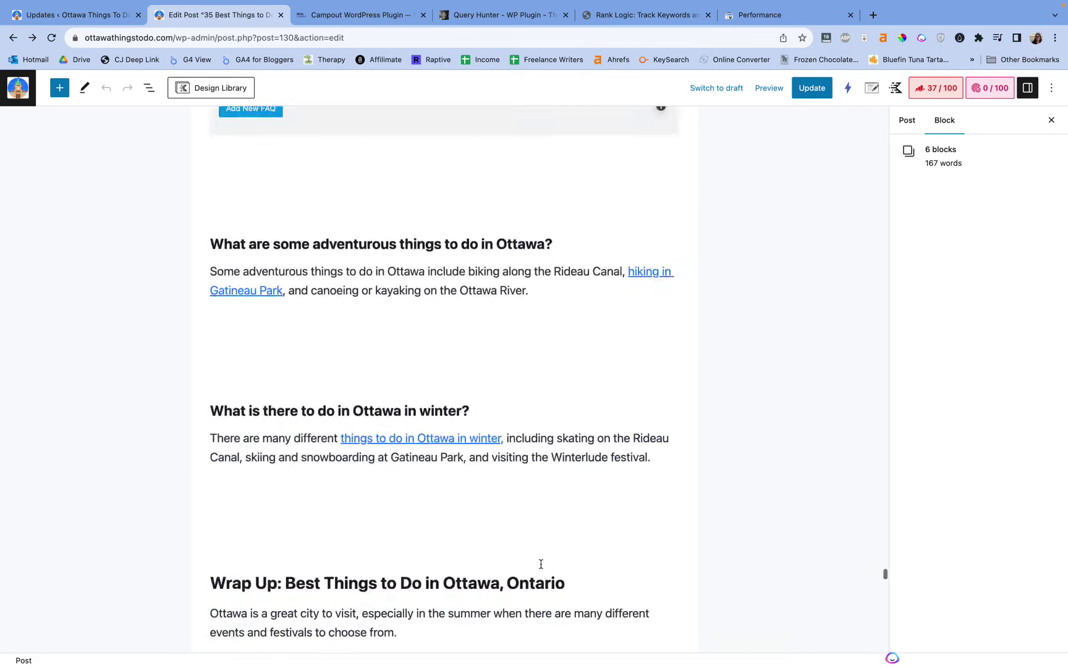
{"action": "scroll", "coordinate": [504, 367], "scroll_direction": "down", "scroll_amount": 5}
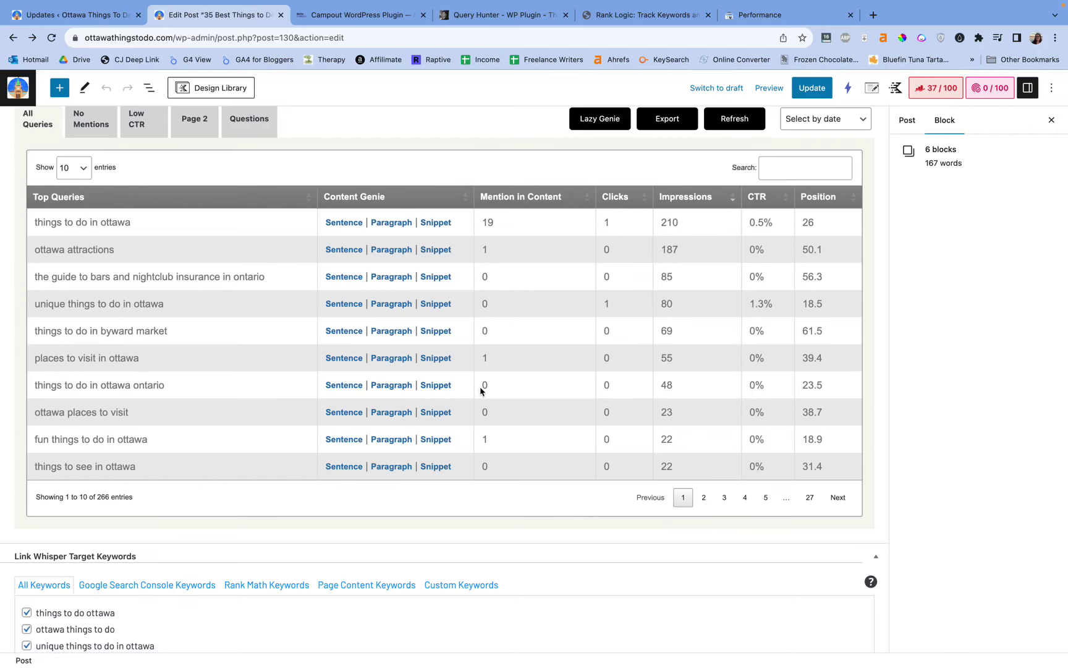
{"action": "scroll", "coordinate": [522, 411], "scroll_direction": "up", "scroll_amount": 15}
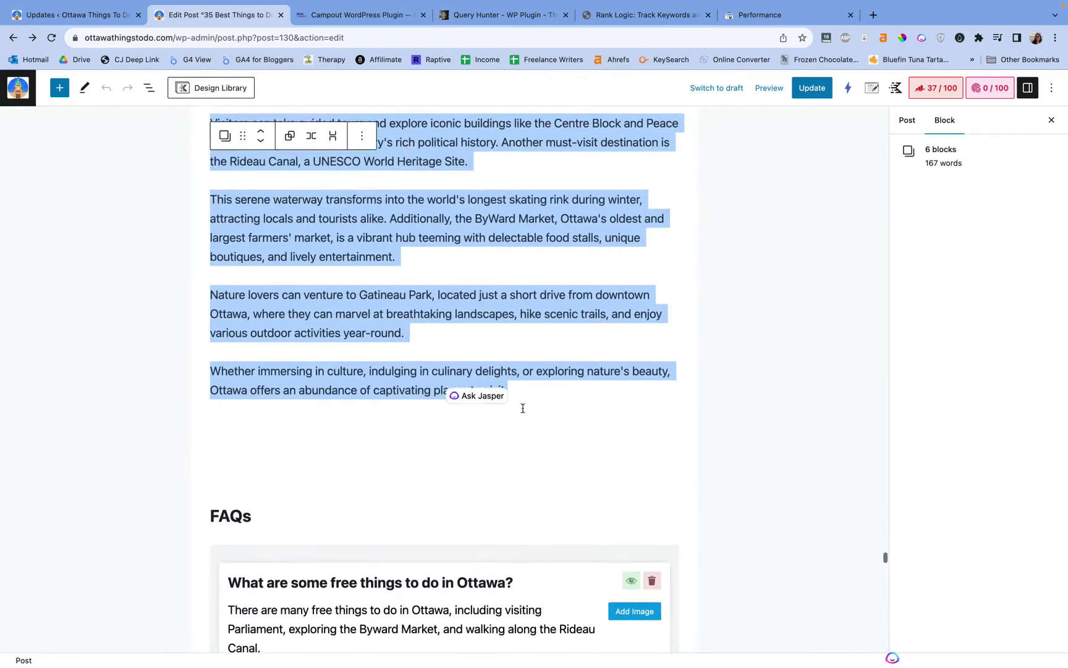
{"action": "scroll", "coordinate": [523, 408], "scroll_direction": "up", "scroll_amount": 5}
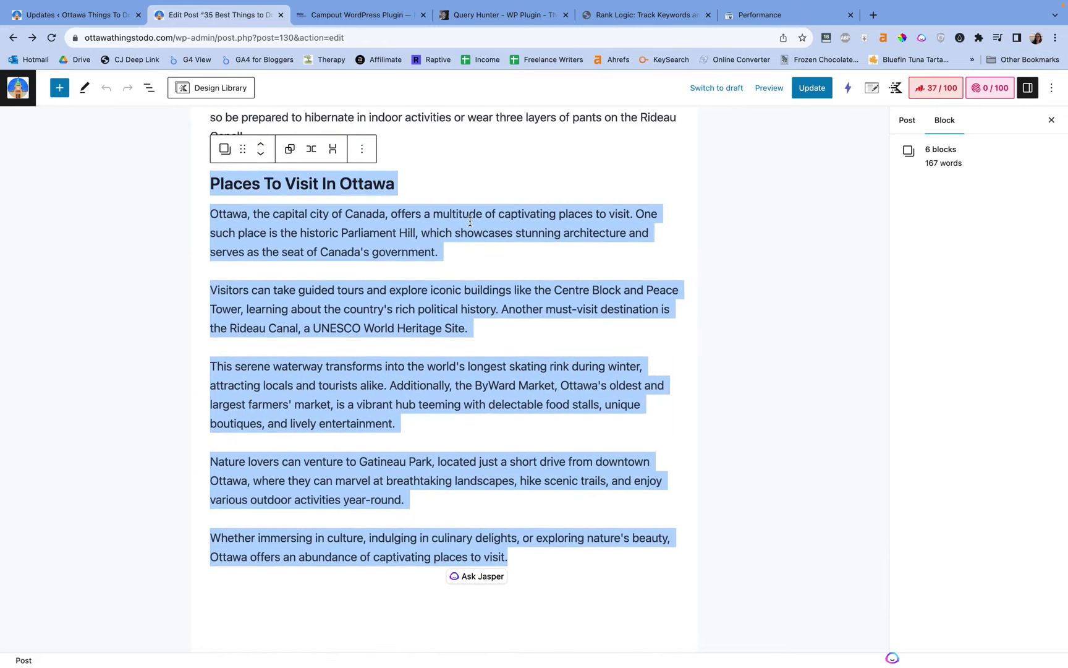
{"action": "scroll", "coordinate": [470, 221], "scroll_direction": "up", "scroll_amount": 5}
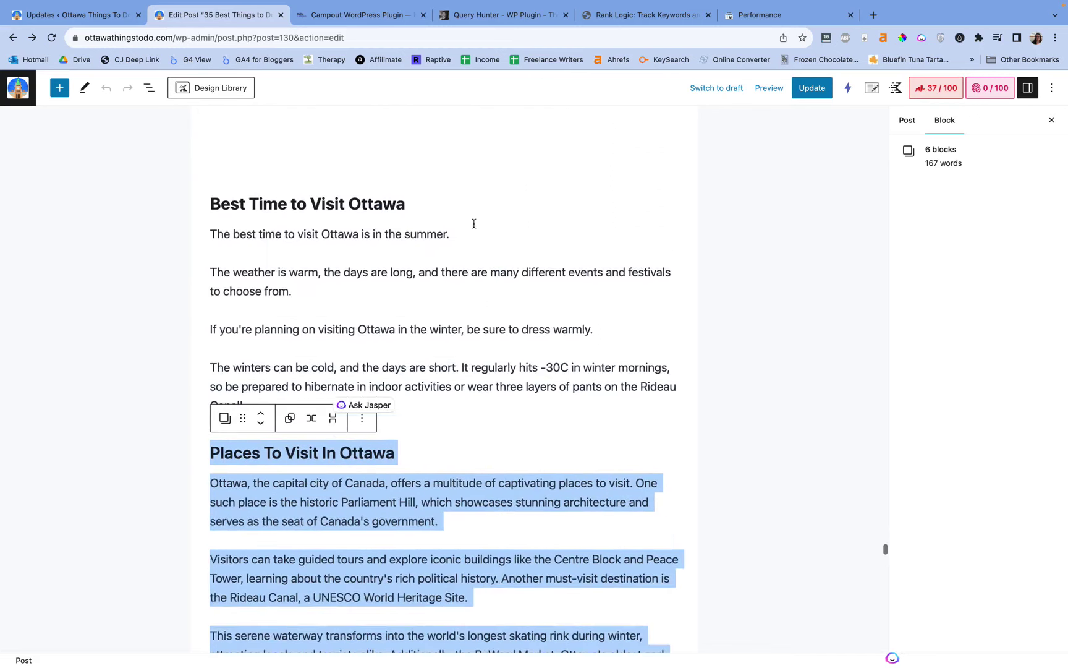
{"action": "scroll", "coordinate": [482, 232], "scroll_direction": "down", "scroll_amount": 1}
{"action": "scroll", "coordinate": [430, 230], "scroll_direction": "down", "scroll_amount": 3}
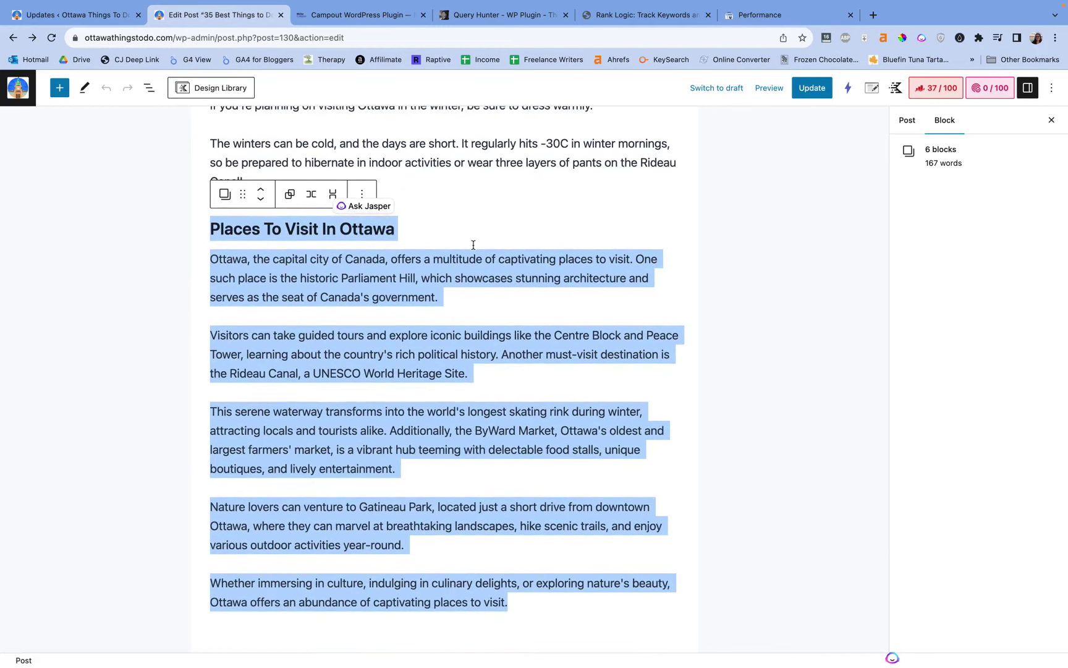
{"action": "scroll", "coordinate": [472, 240], "scroll_direction": "down", "scroll_amount": 1}
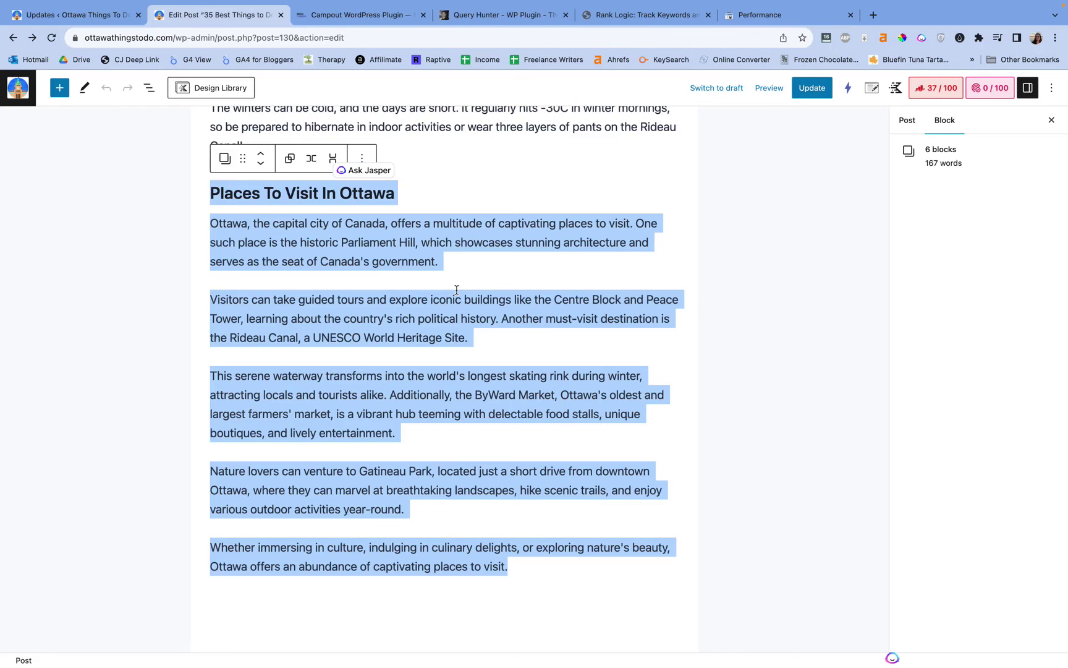
{"action": "scroll", "coordinate": [457, 289], "scroll_direction": "down", "scroll_amount": 15}
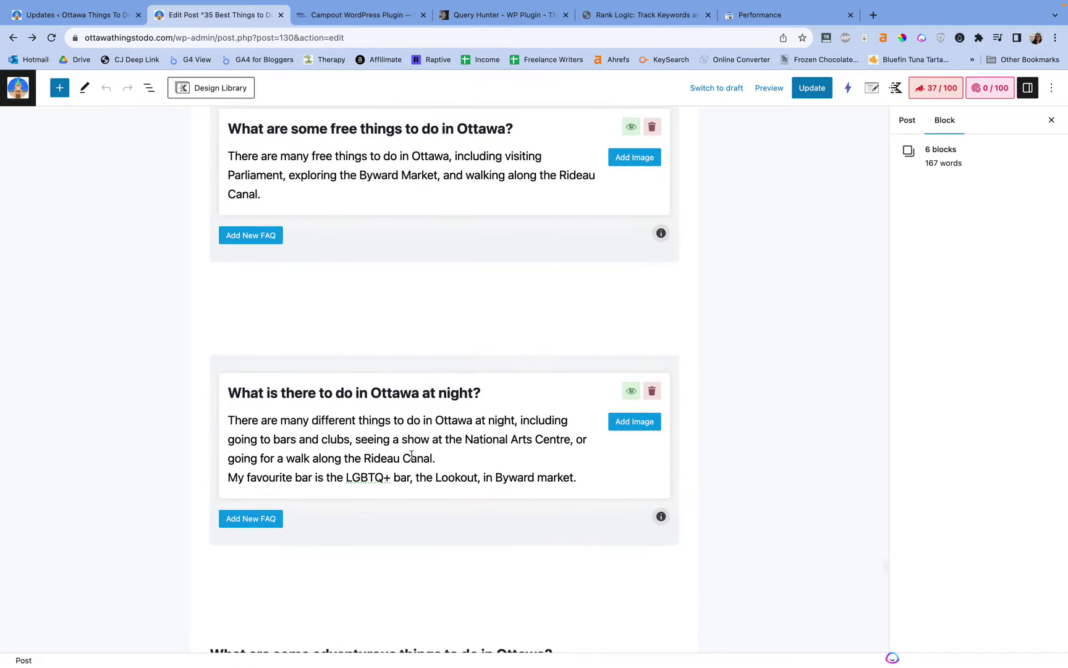
{"action": "scroll", "coordinate": [412, 456], "scroll_direction": "down", "scroll_amount": 13}
{"action": "scroll", "coordinate": [412, 456], "scroll_direction": "up", "scroll_amount": 5}
{"action": "scroll", "coordinate": [412, 456], "scroll_direction": "down", "scroll_amount": 9}
{"action": "scroll", "coordinate": [412, 456], "scroll_direction": "down", "scroll_amount": 8}
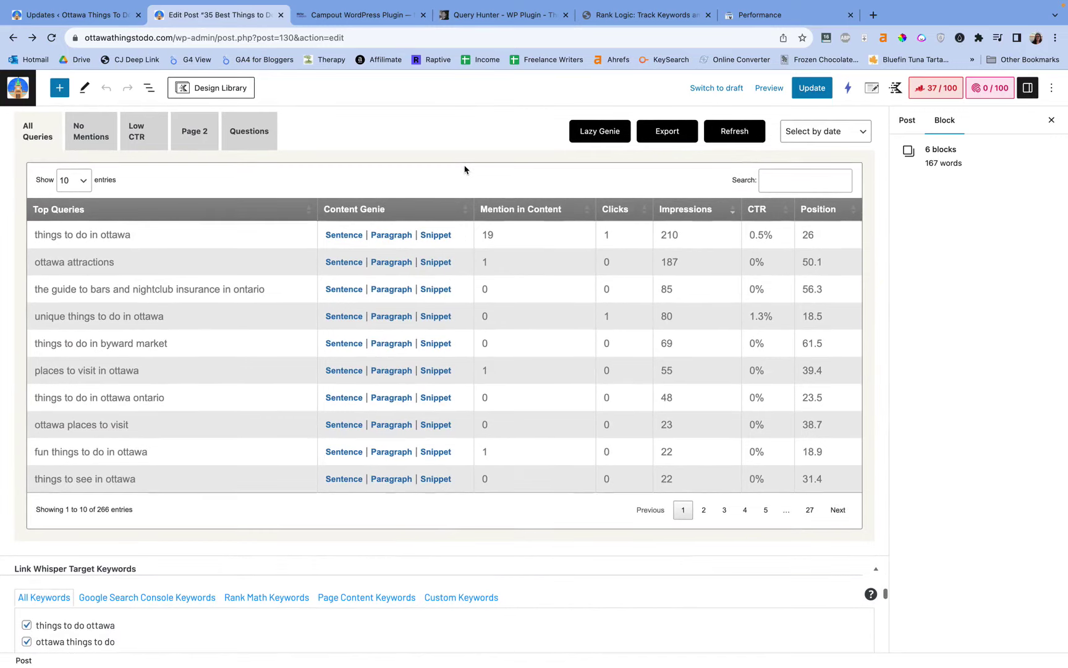
{"action": "right_click", "coordinate": [465, 170]}
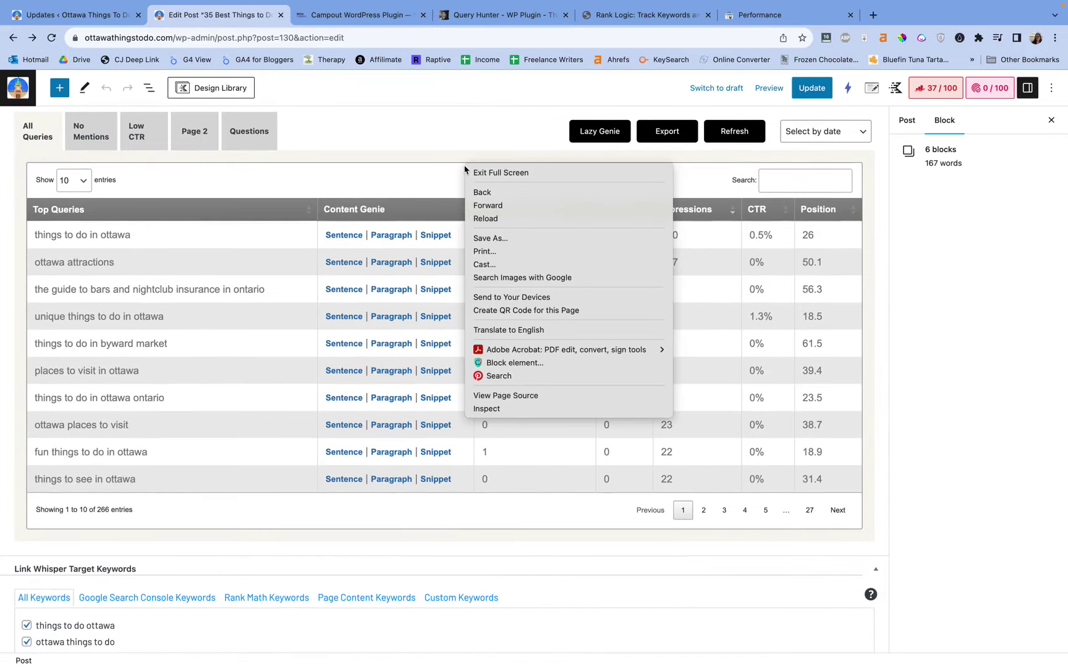
{"action": "left_click", "coordinate": [405, 171]}
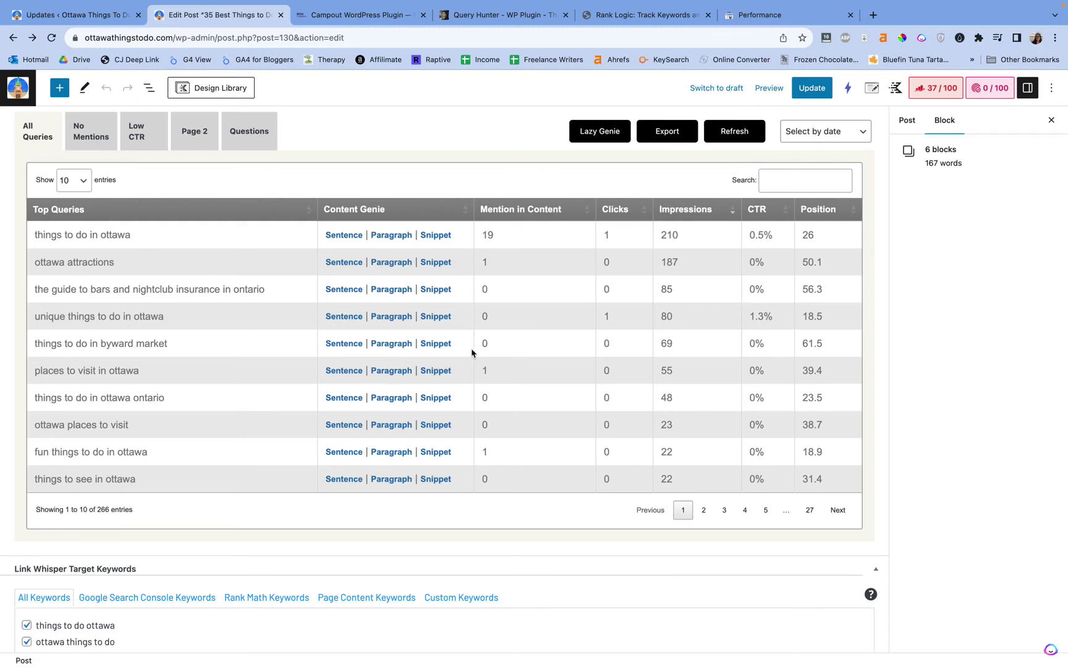
Step: Generate the 'things to do in byward market' paragraph in Query Hunter and copy its text
{"action": "left_click", "coordinate": [391, 344]}
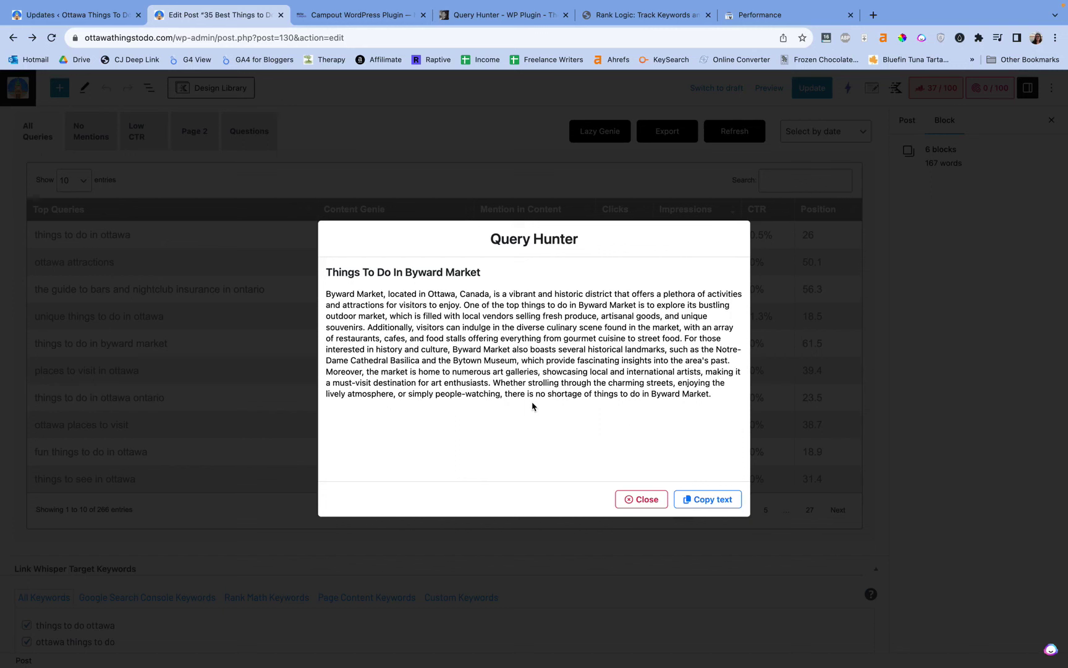
{"action": "left_click", "coordinate": [699, 498]}
{"action": "left_click", "coordinate": [708, 502]}
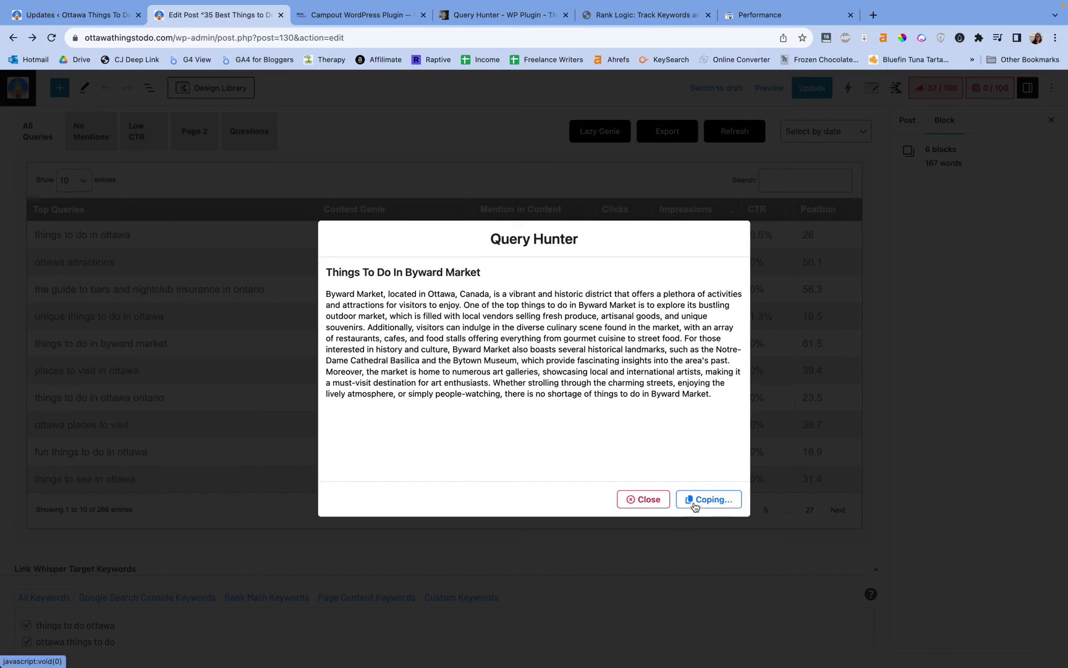
{"action": "left_click_drag", "start_coordinate": [729, 409], "coordinate": [326, 273]}
{"action": "key", "text": "super+c"}
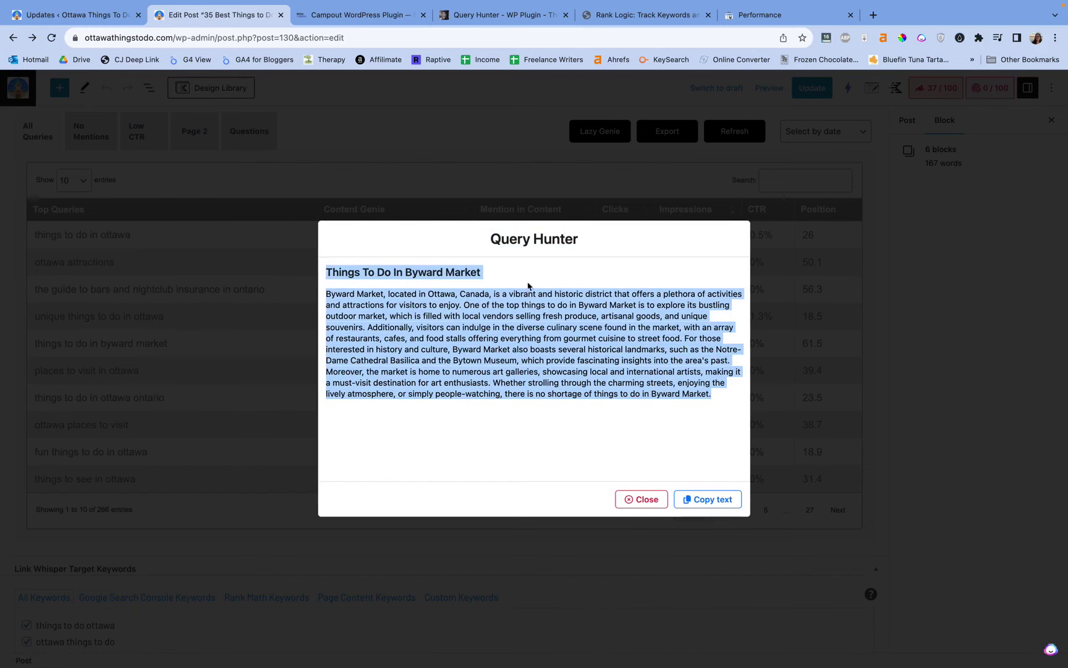
Step: Paste the copied Byward Market heading and paragraph into new blocks after the Places section
{"action": "left_click", "coordinate": [649, 510]}
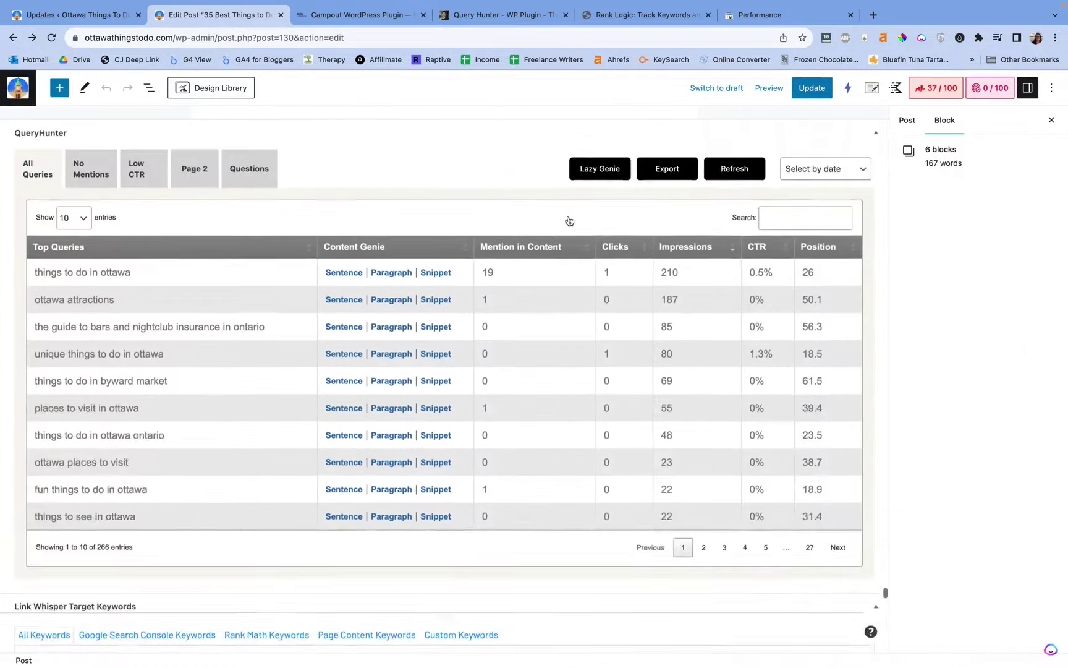
{"action": "scroll", "coordinate": [569, 255], "scroll_direction": "up", "scroll_amount": 10}
{"action": "scroll", "coordinate": [571, 260], "scroll_direction": "up", "scroll_amount": 10}
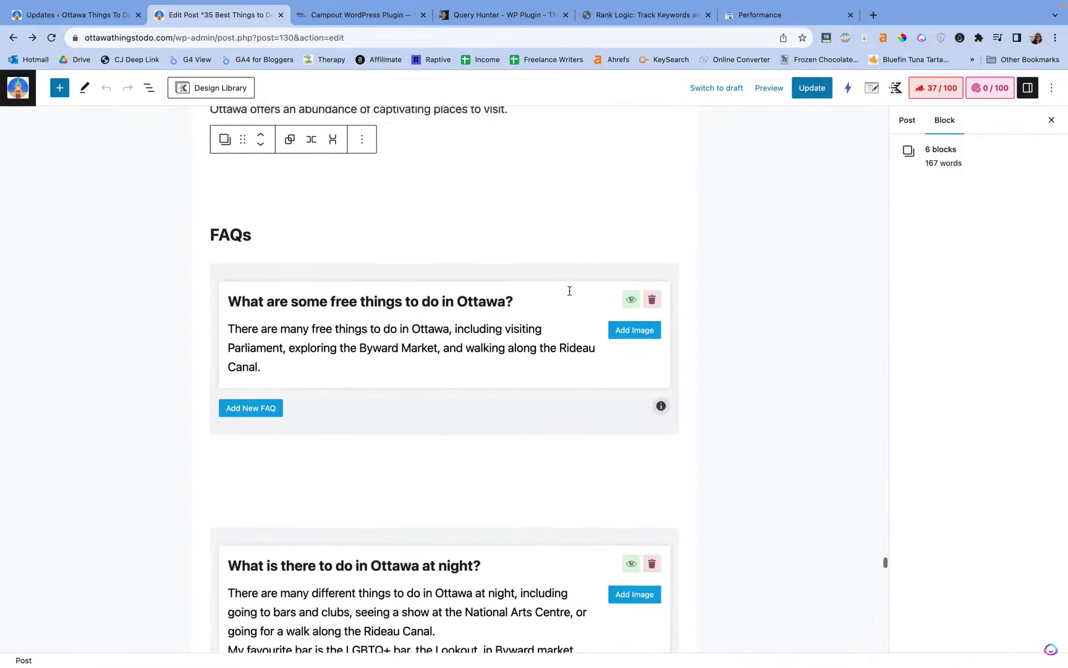
{"action": "left_click", "coordinate": [547, 409]}
{"action": "key", "text": "Return"}
{"action": "key", "text": "Return"}
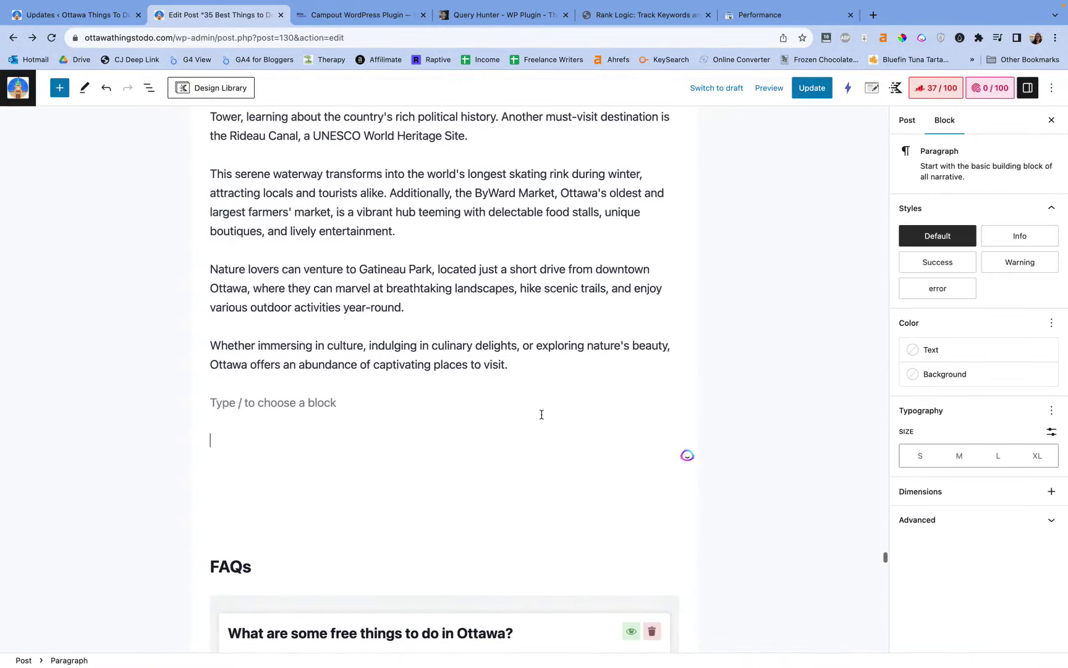
{"action": "key", "text": "super+v"}
{"action": "type", "text": "Things To Do In Byward Market"}
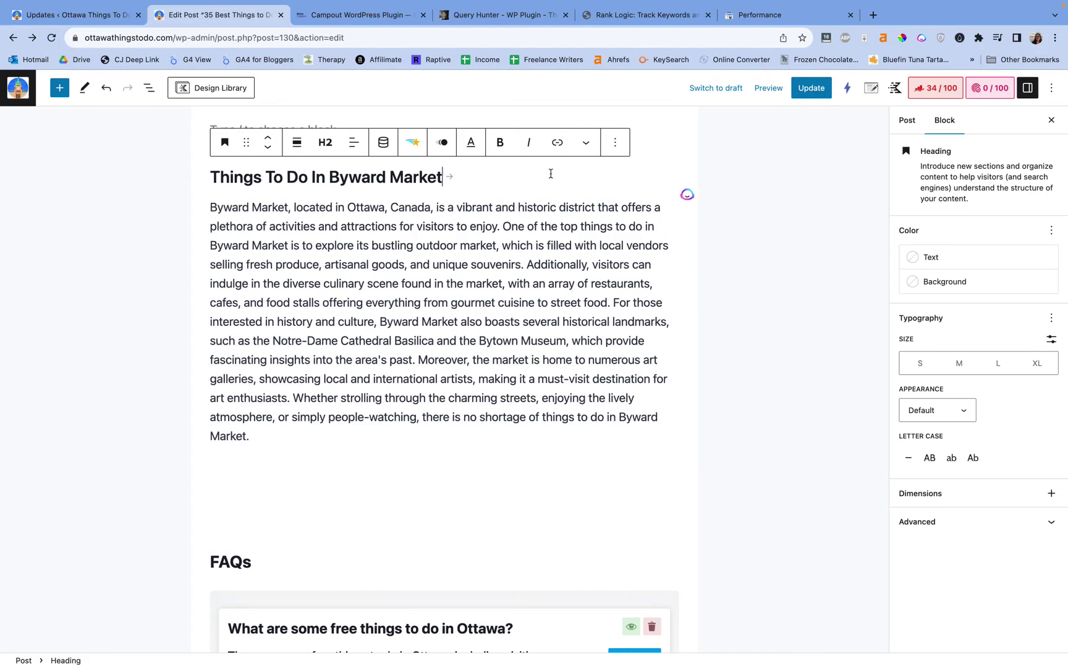
Step: Review the pasted text, highlighting 'things to do in Byward Market' and the Bytown Museum mention
{"action": "left_click_drag", "start_coordinate": [579, 225], "coordinate": [290, 246]}
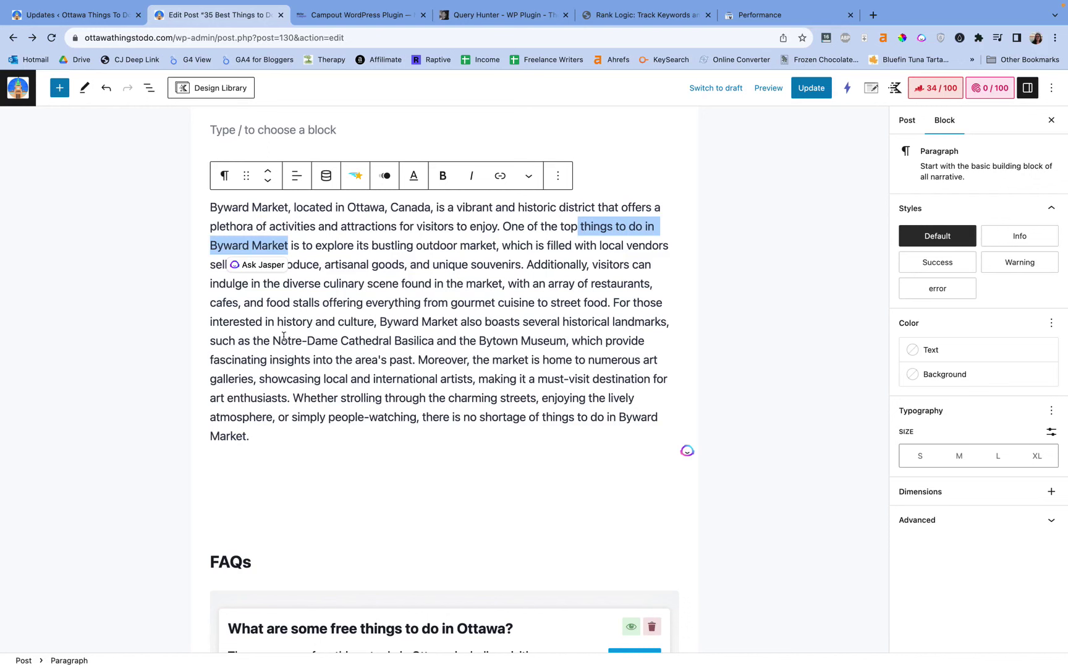
{"action": "left_click", "coordinate": [422, 340]}
{"action": "left_click_drag", "start_coordinate": [470, 340], "coordinate": [563, 337]}
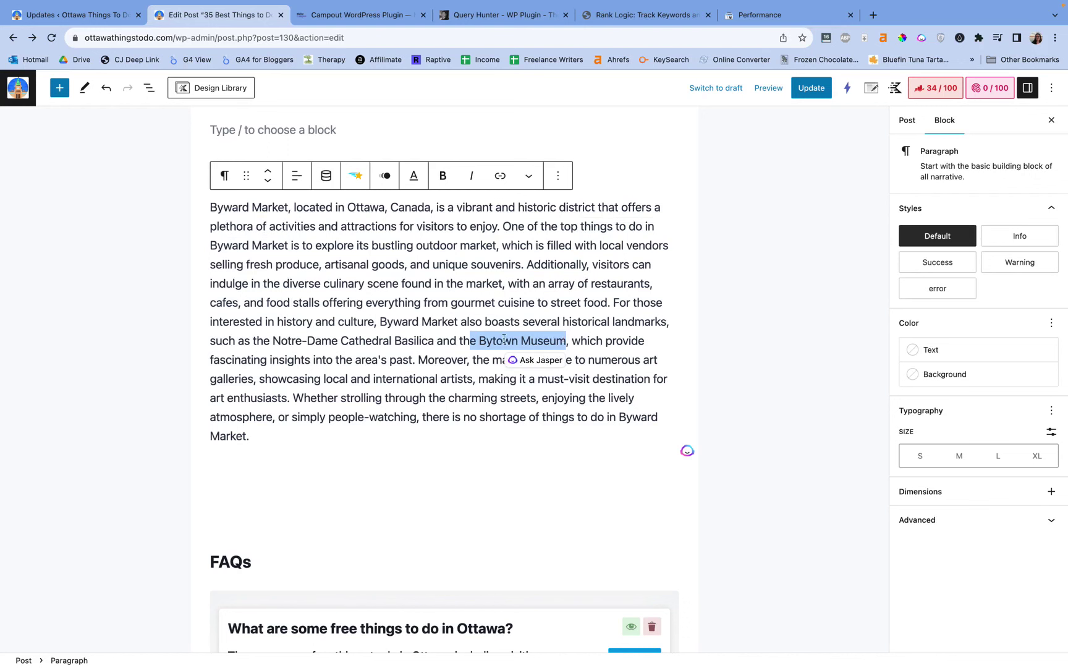
{"action": "left_click", "coordinate": [481, 338]}
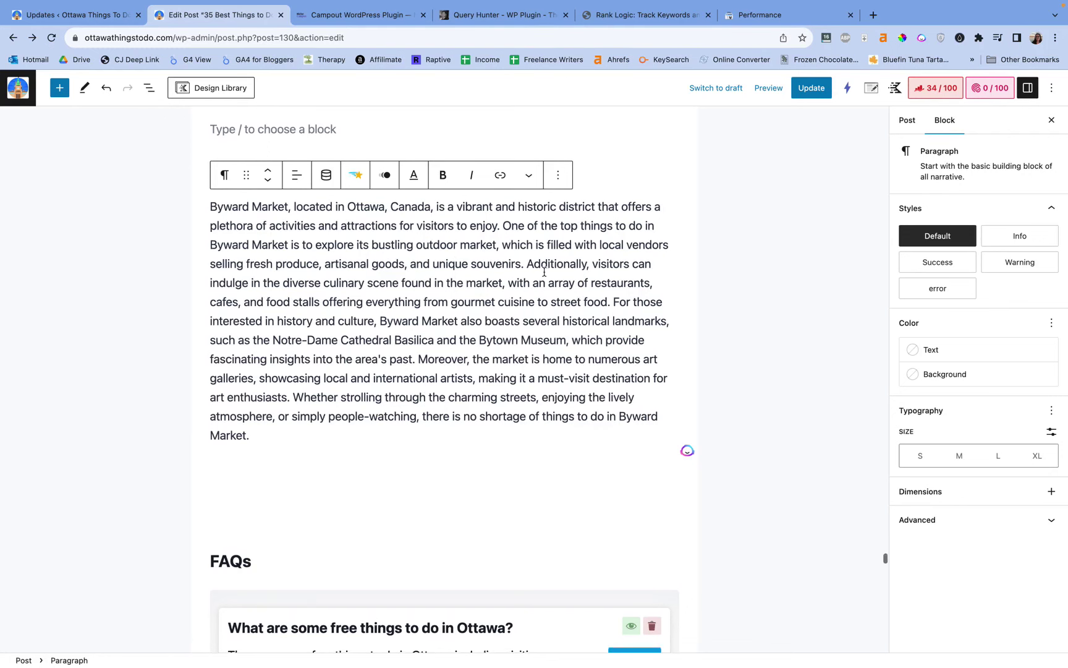
Step: Scroll to the Query Hunter table and highlight the 'bars and nightclub insurance' query
{"action": "scroll", "coordinate": [544, 273], "scroll_direction": "down", "scroll_amount": 20}
{"action": "scroll", "coordinate": [557, 230], "scroll_direction": "down", "scroll_amount": 10}
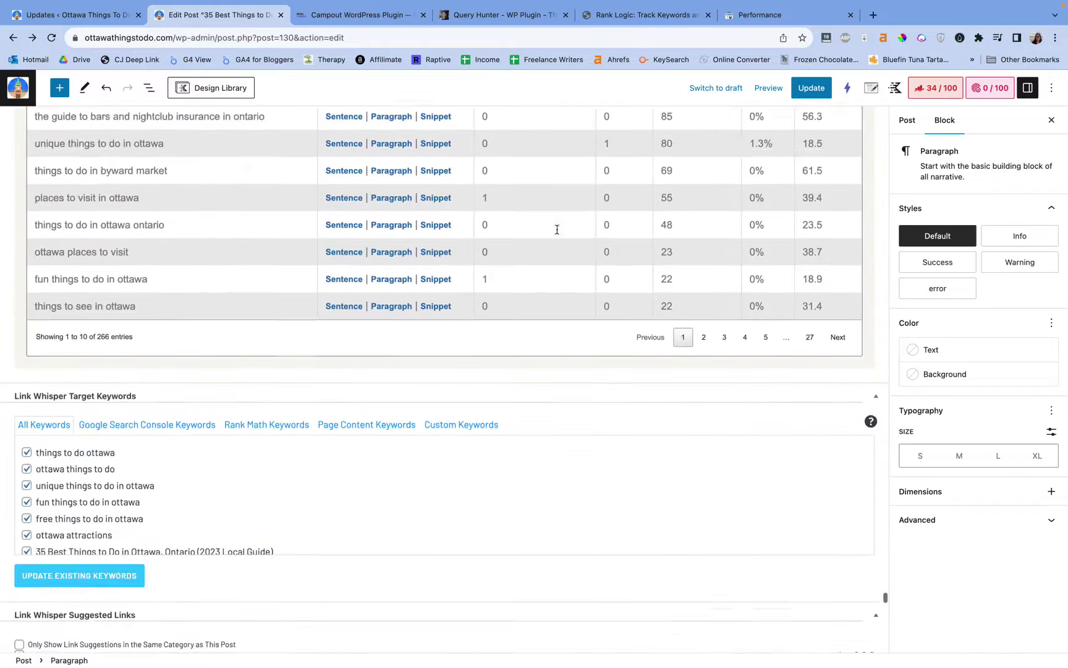
{"action": "scroll", "coordinate": [558, 239], "scroll_direction": "up", "scroll_amount": 3}
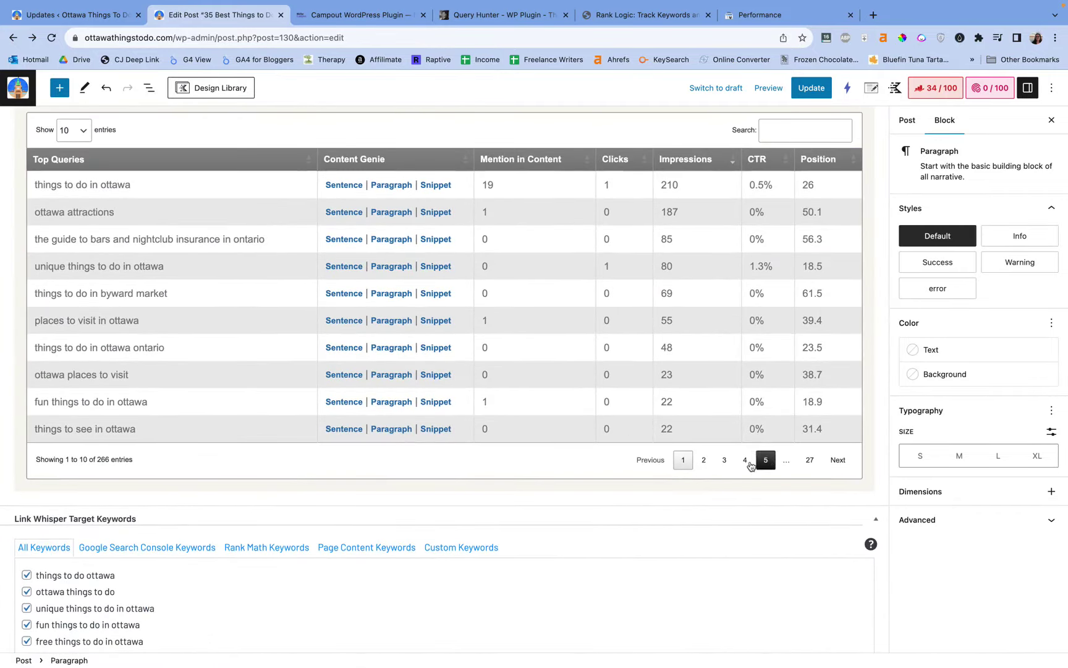
{"action": "scroll", "coordinate": [259, 347], "scroll_direction": "up", "scroll_amount": 1}
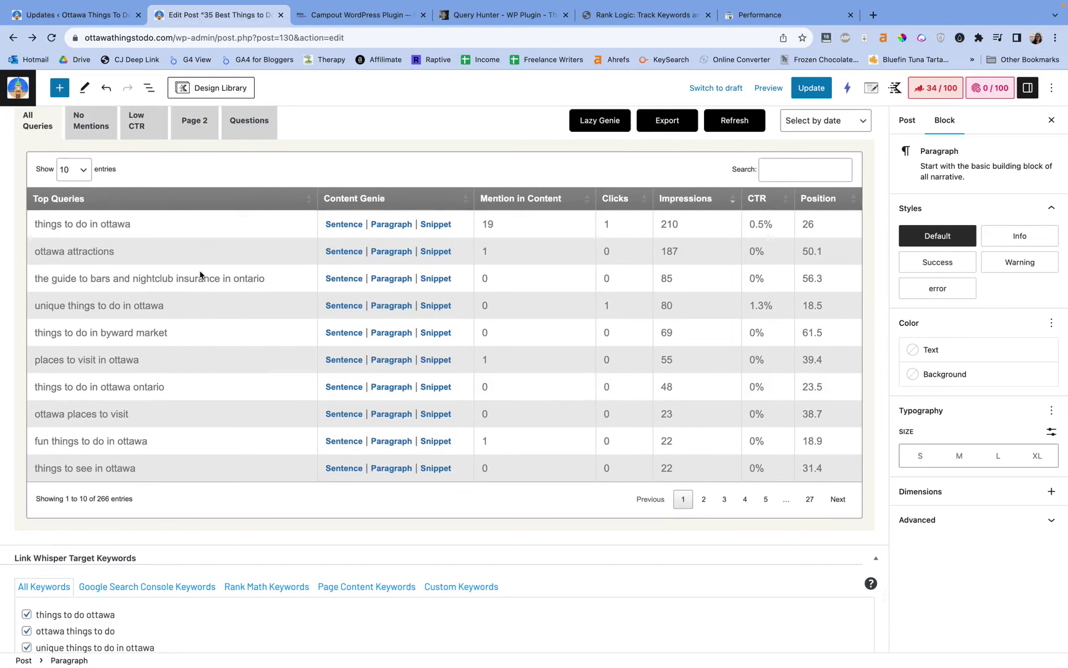
{"action": "left_click_drag", "start_coordinate": [38, 278], "coordinate": [270, 281]}
{"action": "left_click", "coordinate": [286, 282]}
Step: Generate and copy a sentence for 'unique things to do in ottawa', pasting it after the second Wrap Up paragraph
{"action": "left_click", "coordinate": [339, 307]}
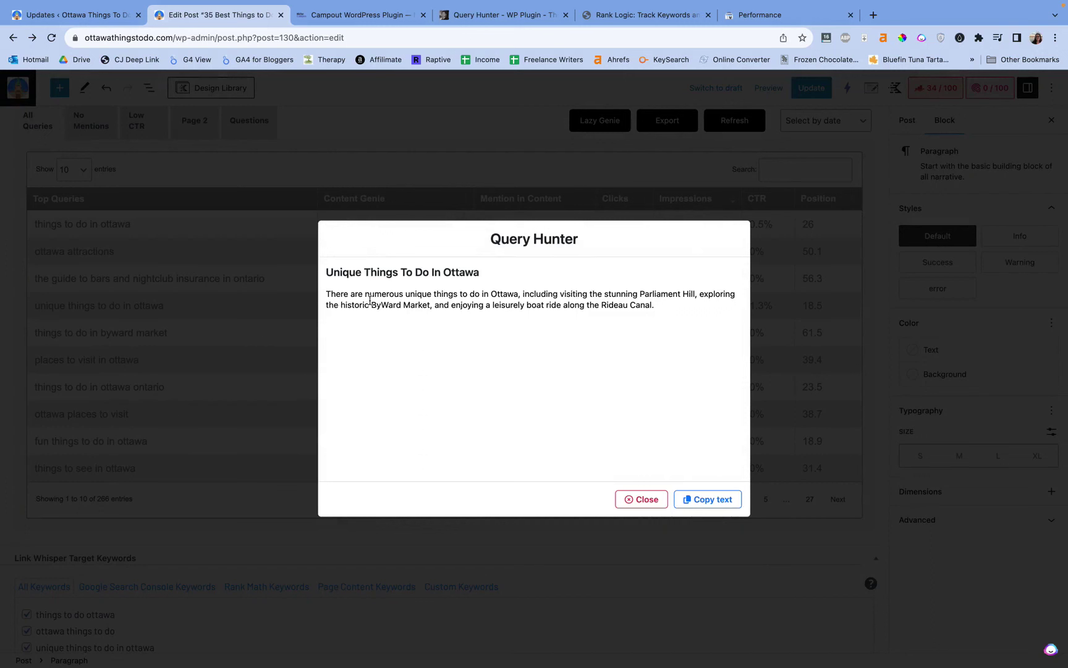
{"action": "triple_click", "coordinate": [370, 300]}
{"action": "key", "text": "super+c"}
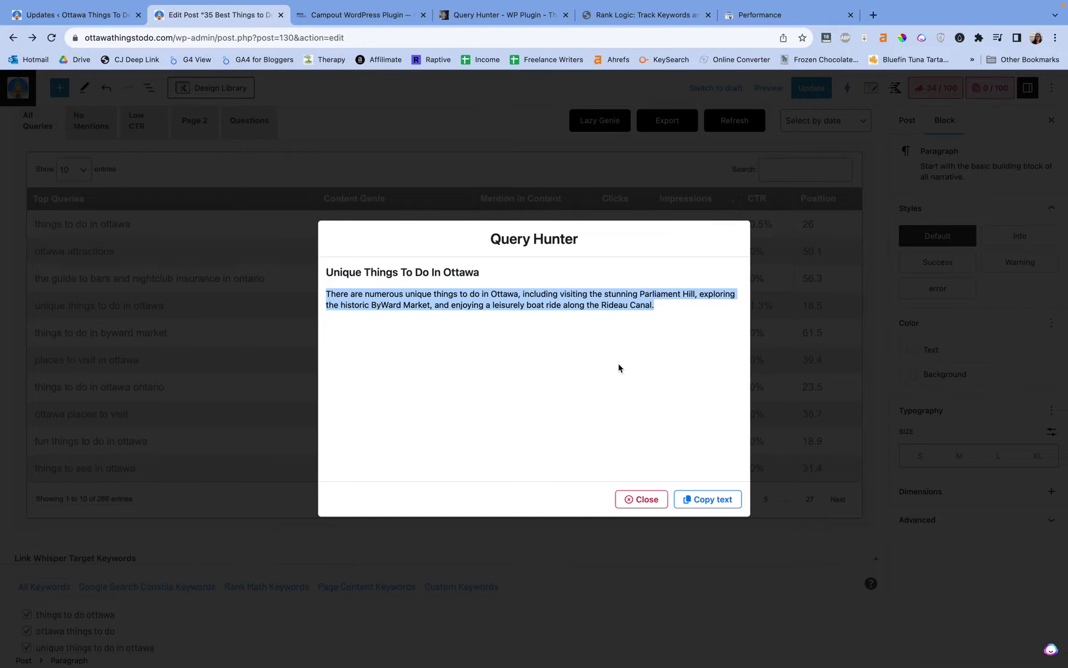
{"action": "left_click", "coordinate": [644, 500]}
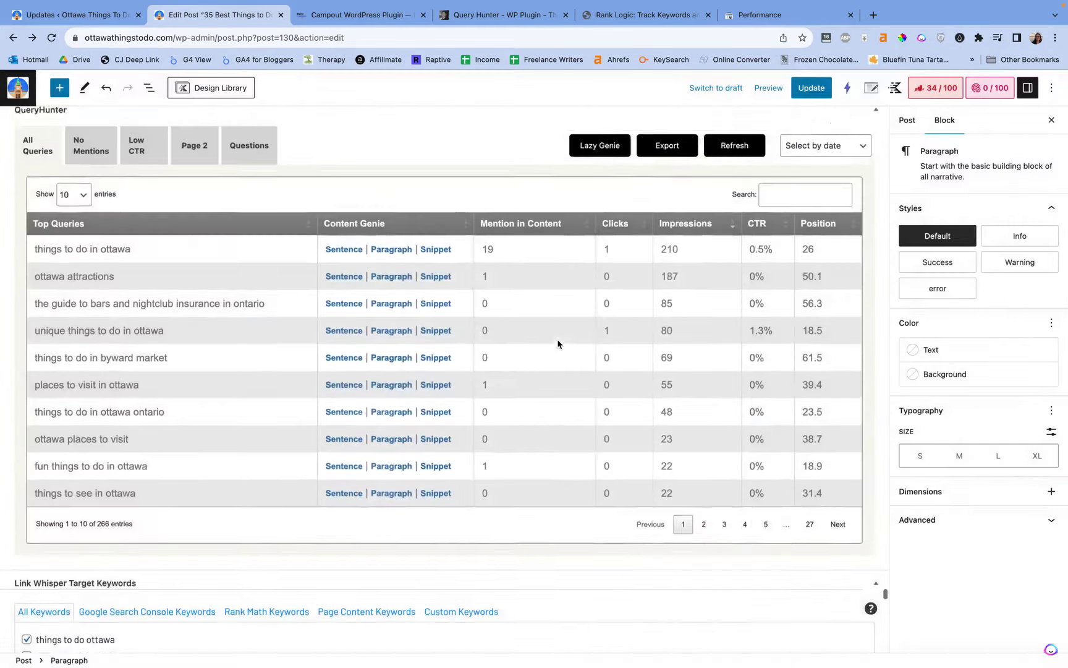
{"action": "scroll", "coordinate": [558, 340], "scroll_direction": "up", "scroll_amount": 10}
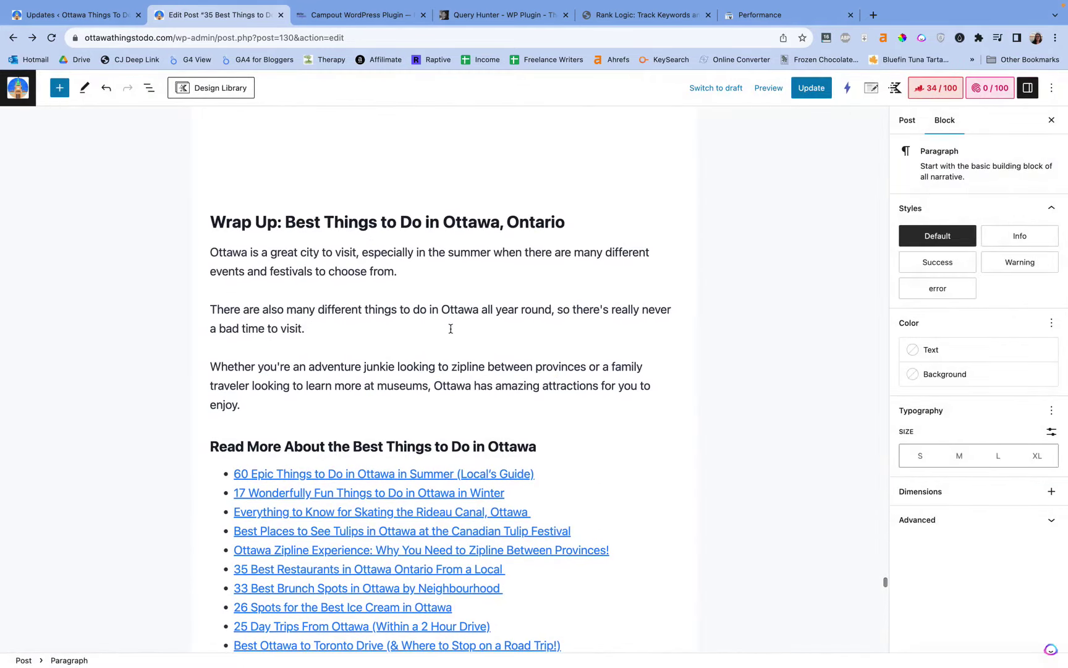
{"action": "left_click", "coordinate": [451, 330]}
{"action": "key", "text": "super+v"}
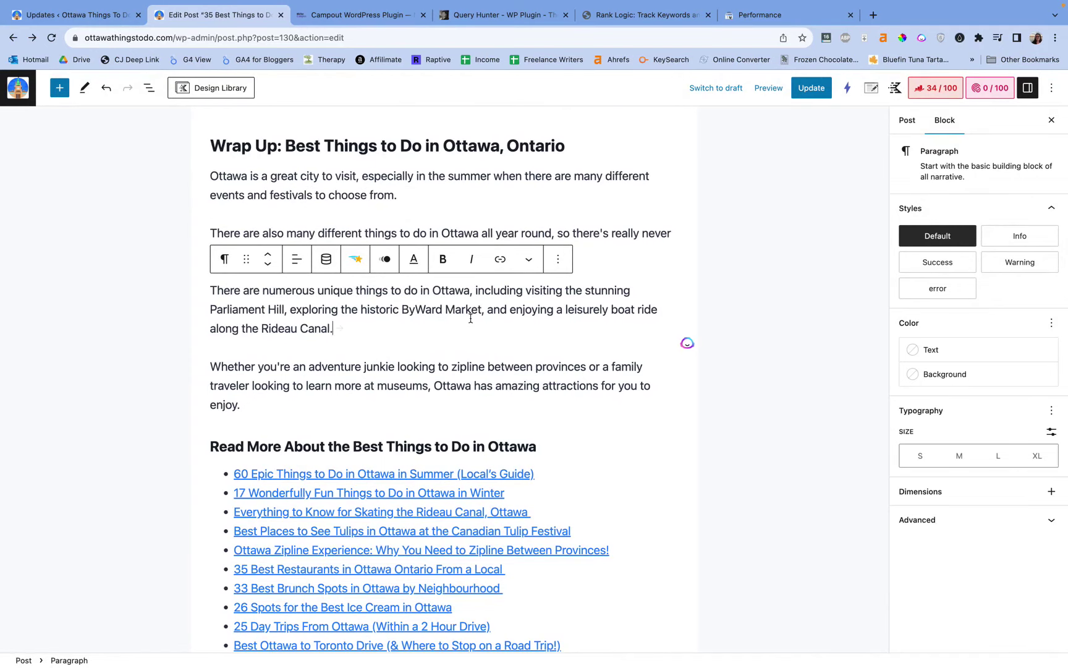
Step: Filter the Query Hunter table to Questions and page through to the third page of question queries
{"action": "scroll", "coordinate": [471, 325], "scroll_direction": "down", "scroll_amount": 8}
{"action": "scroll", "coordinate": [482, 383], "scroll_direction": "down", "scroll_amount": 5}
{"action": "scroll", "coordinate": [484, 525], "scroll_direction": "up", "scroll_amount": 2}
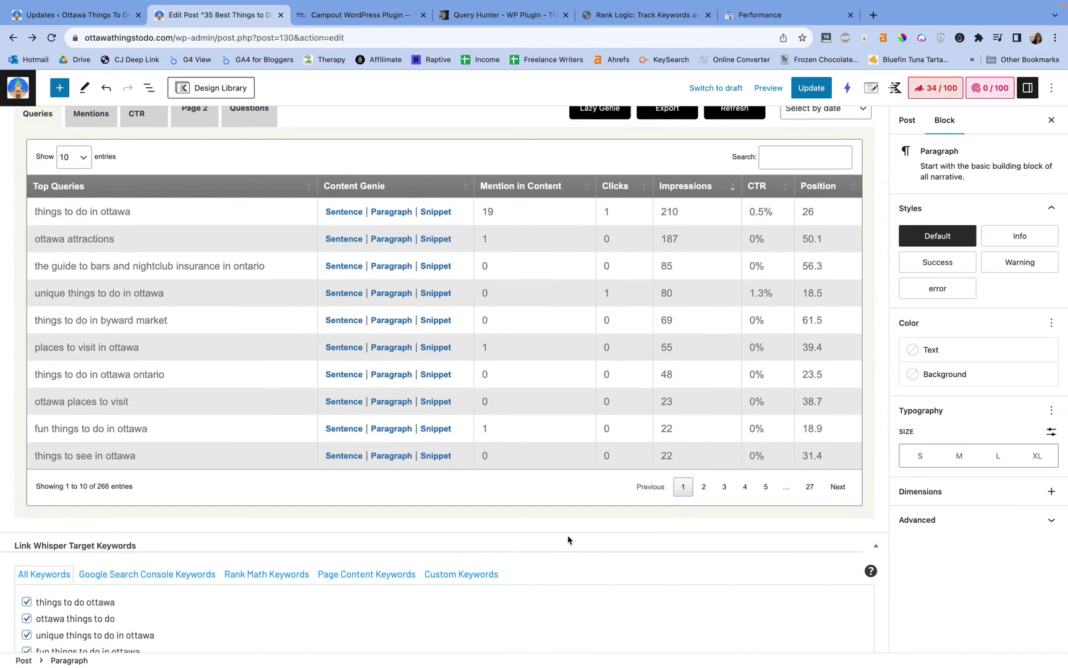
{"action": "left_click", "coordinate": [701, 493]}
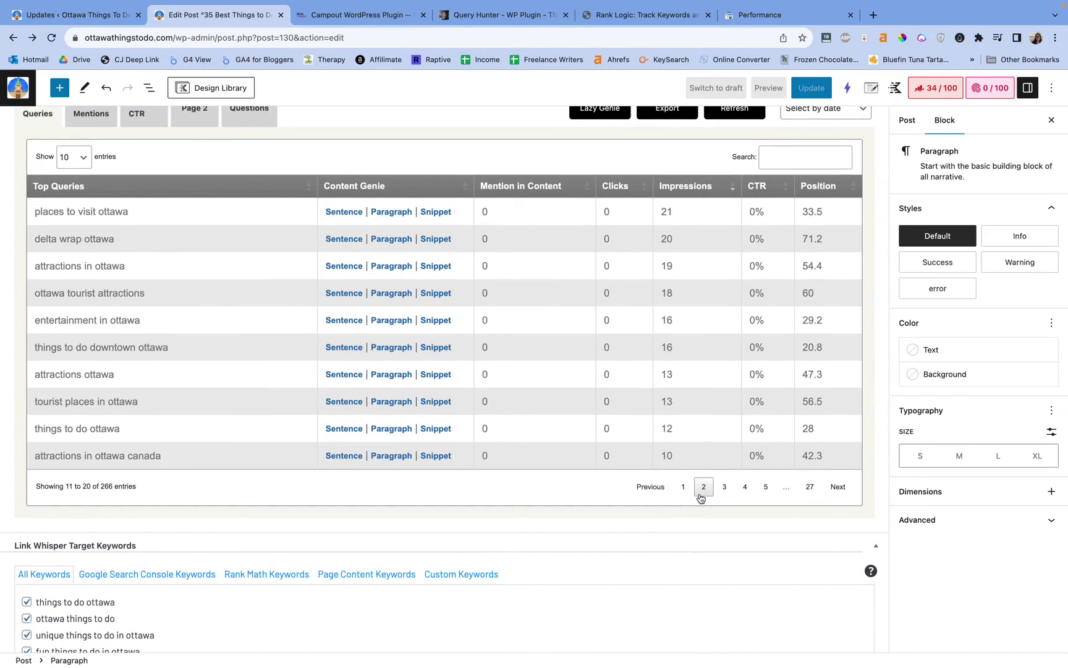
{"action": "left_click", "coordinate": [251, 120]}
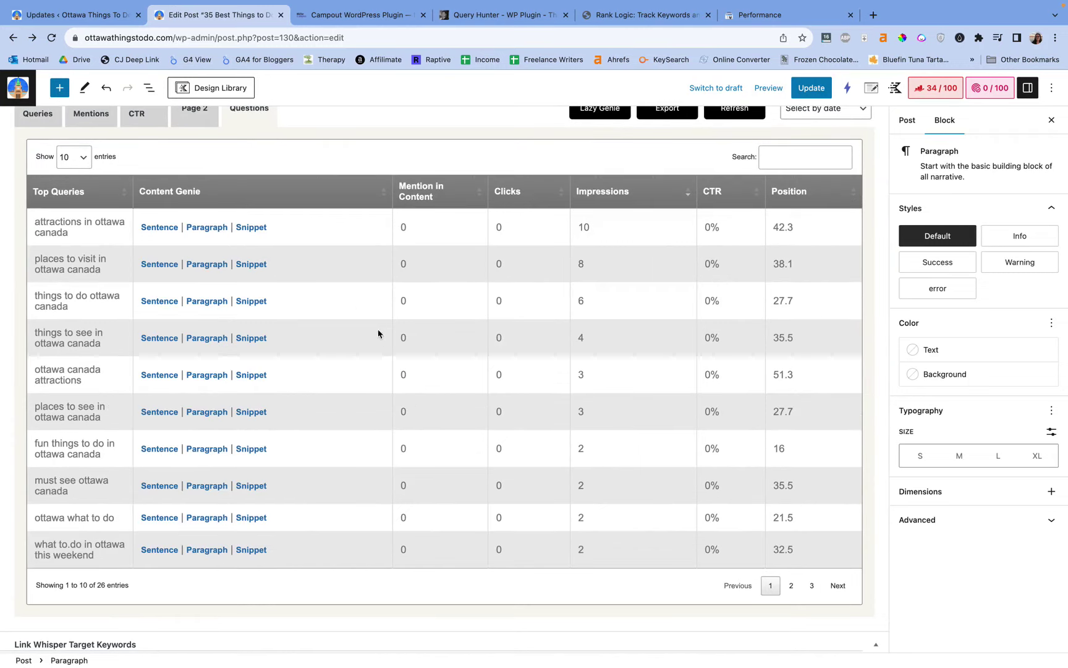
{"action": "left_click", "coordinate": [791, 587]}
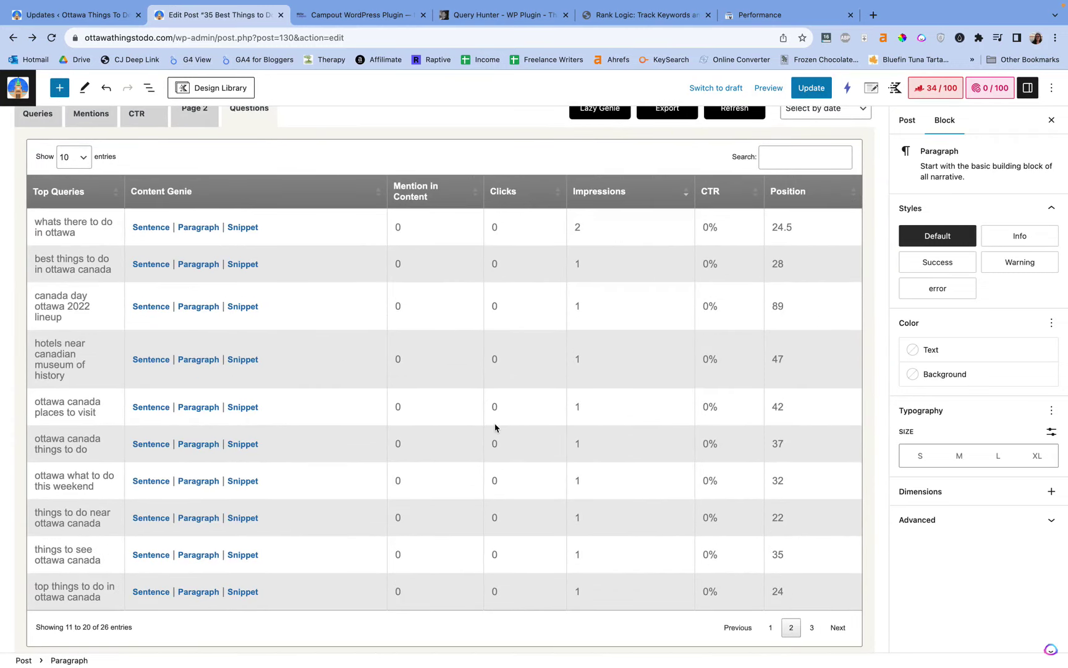
{"action": "left_click", "coordinate": [812, 628]}
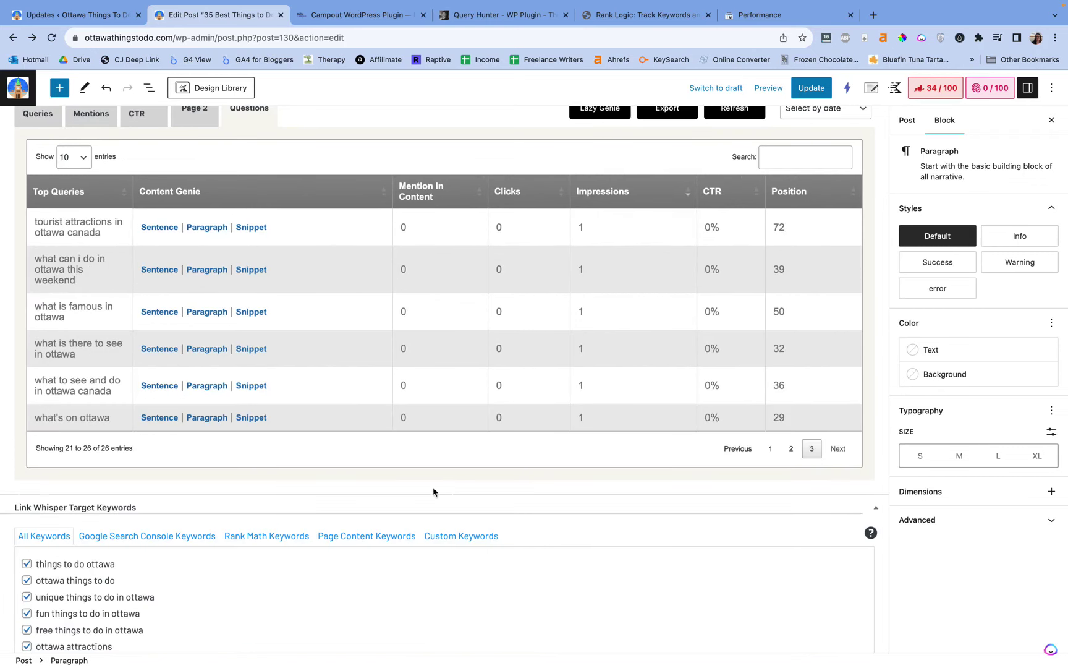
Step: Generate the 'what is there to see in ottawa' snippet, confirm its 56-word count with Word Counter Plus, and select its title and paragraph
{"action": "left_click", "coordinate": [258, 350]}
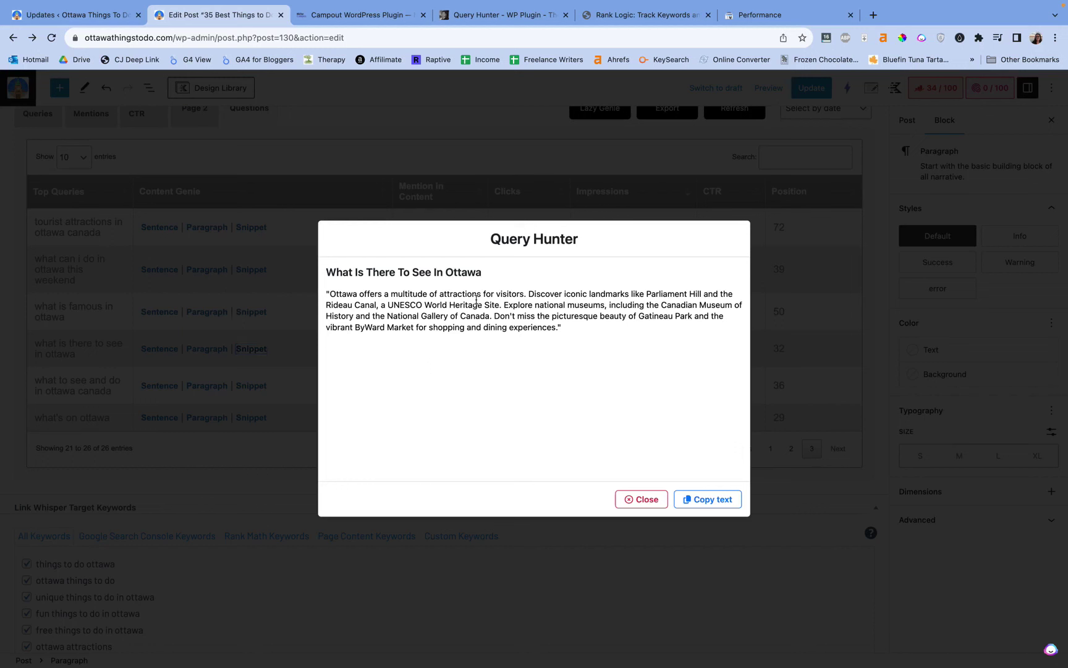
{"action": "triple_click", "coordinate": [475, 303]}
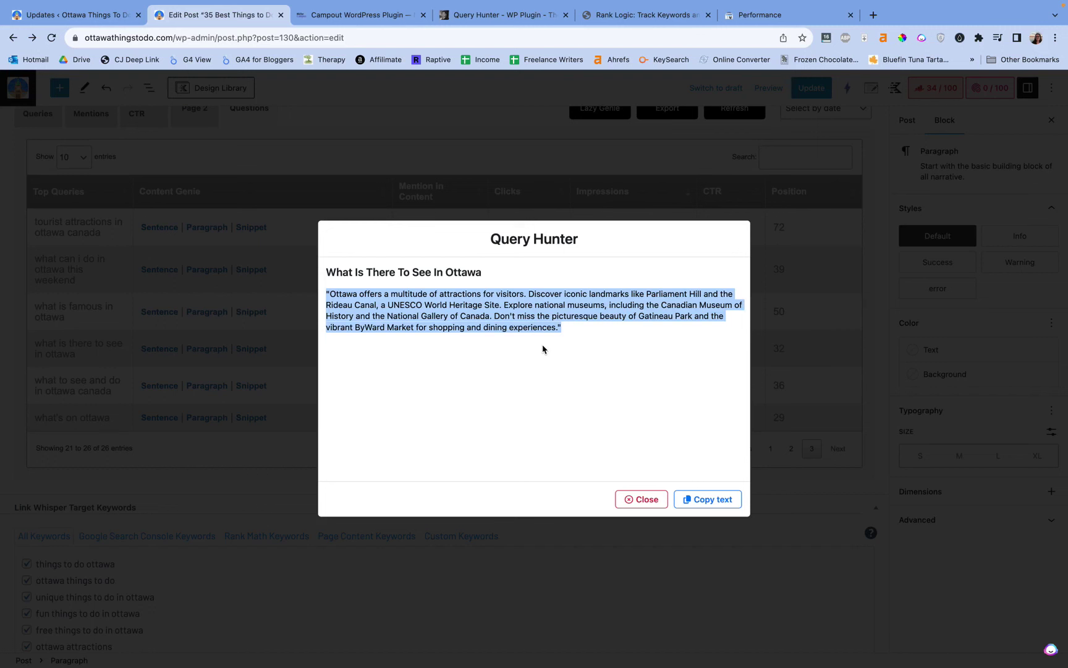
{"action": "right_click", "coordinate": [501, 308]}
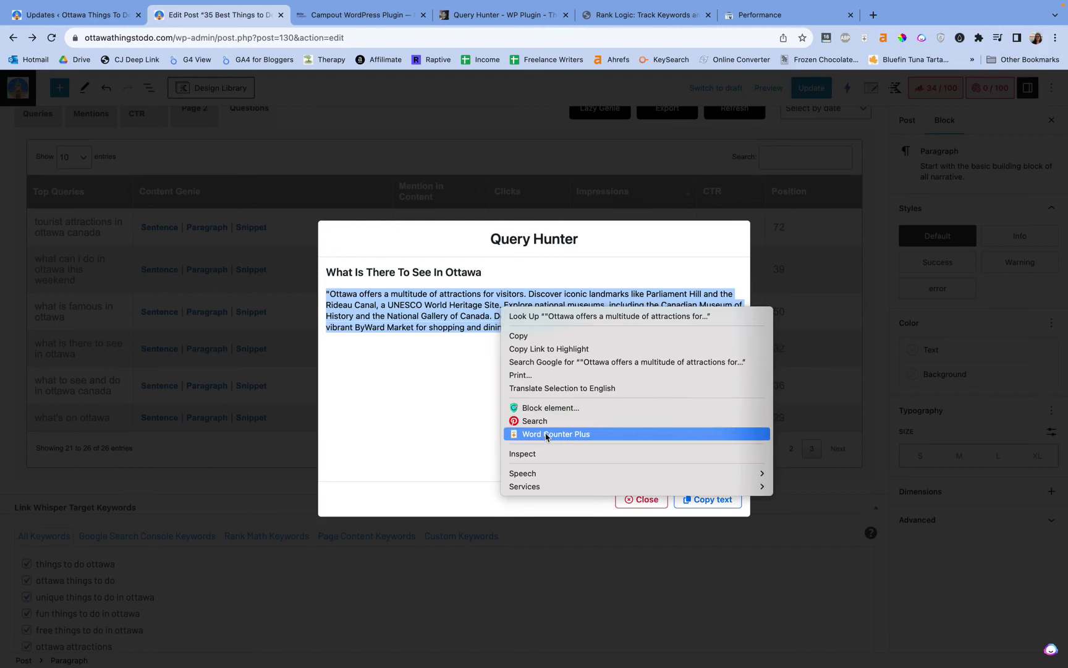
{"action": "left_click", "coordinate": [547, 435]}
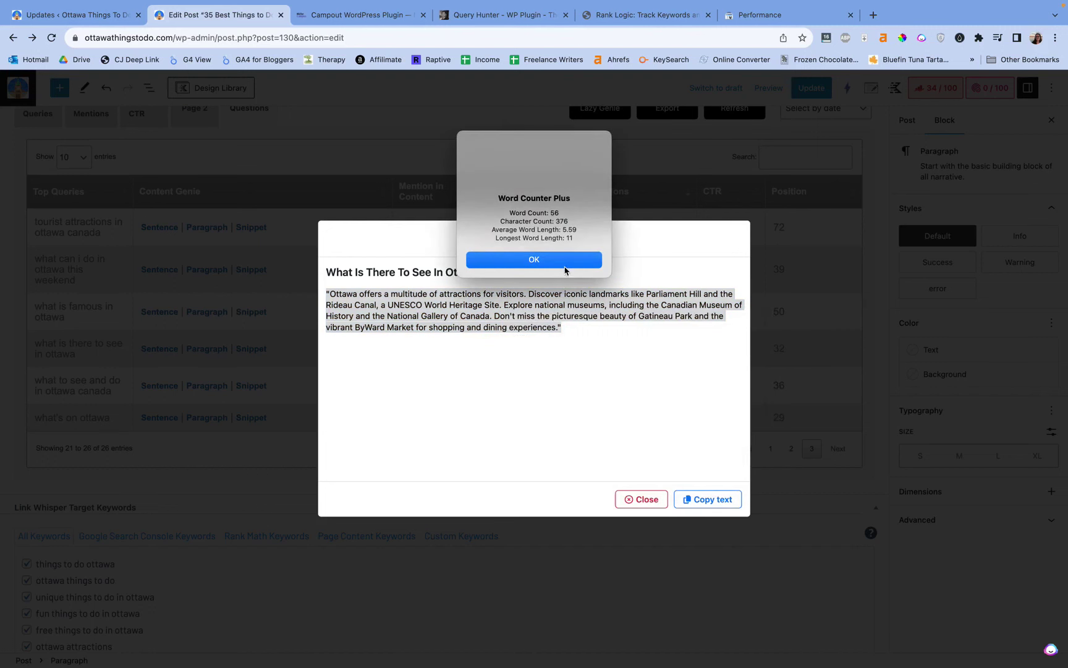
{"action": "left_click", "coordinate": [564, 265]}
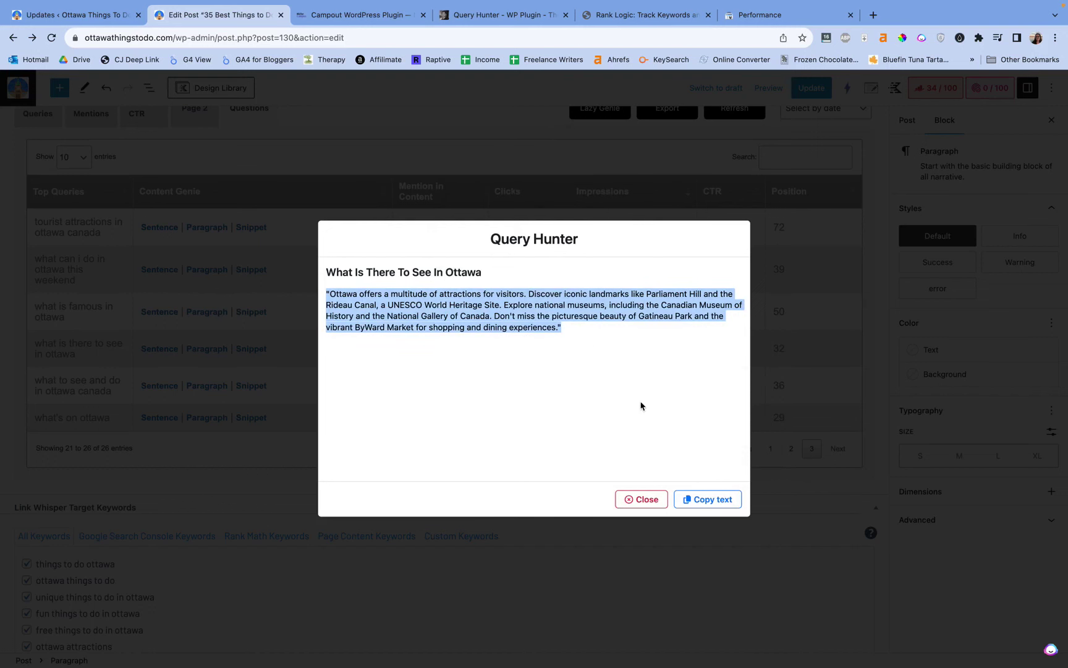
{"action": "left_click", "coordinate": [786, 363]}
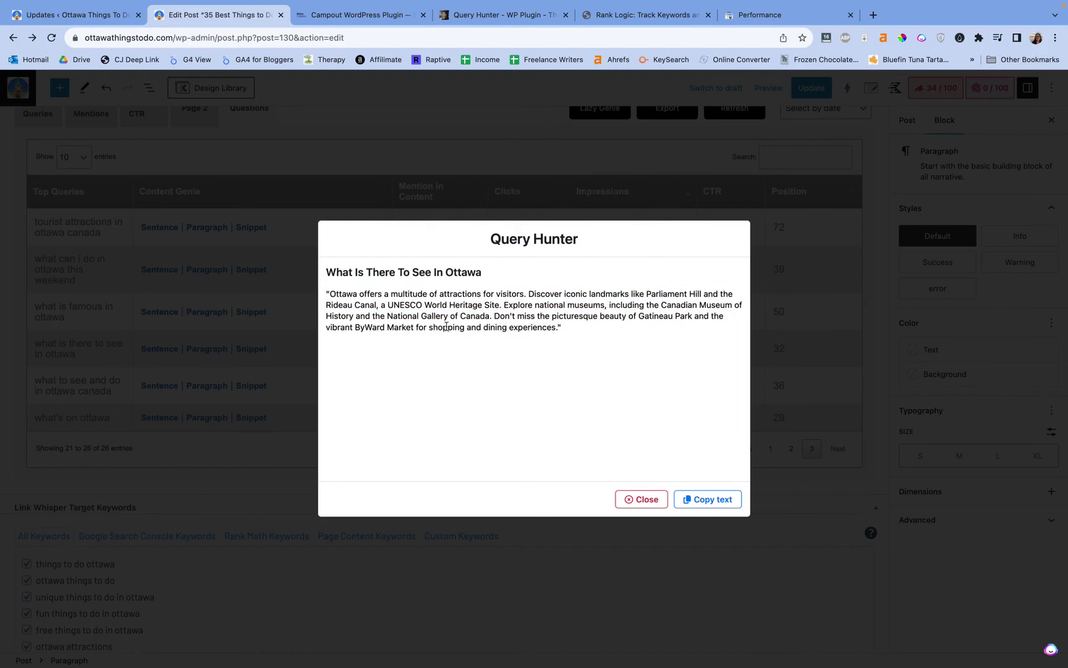
{"action": "left_click_drag", "start_coordinate": [594, 337], "coordinate": [326, 272]}
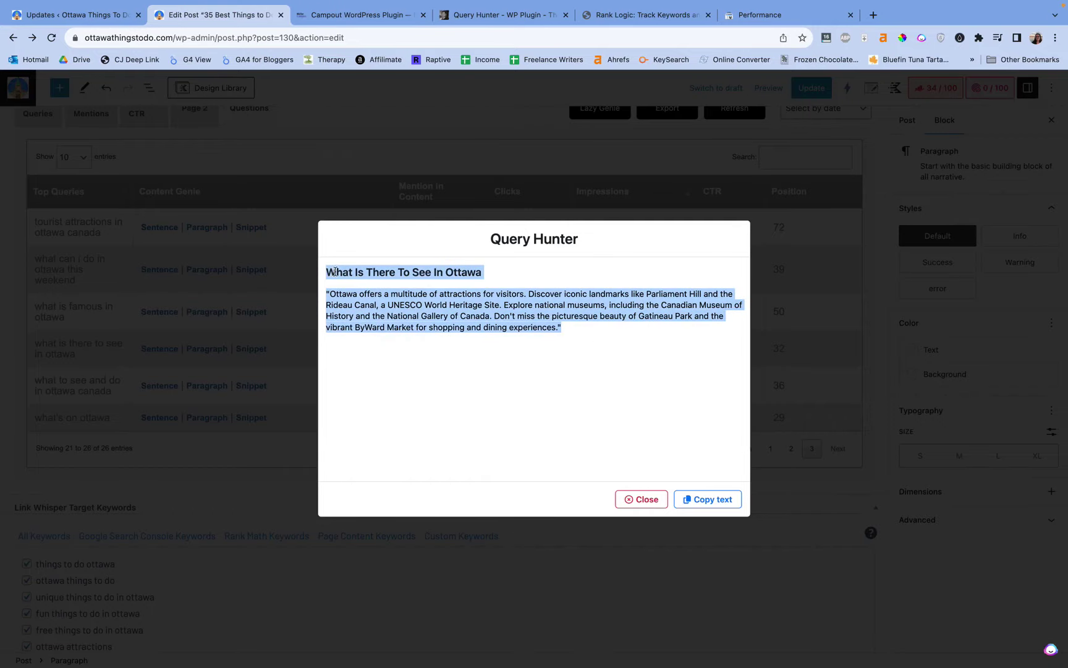
Step: Paste the snippet's heading and paragraph below the winter answer, adding '?' to the heading
{"action": "left_click", "coordinate": [644, 504]}
{"action": "scroll", "coordinate": [371, 318], "scroll_direction": "up", "scroll_amount": 15}
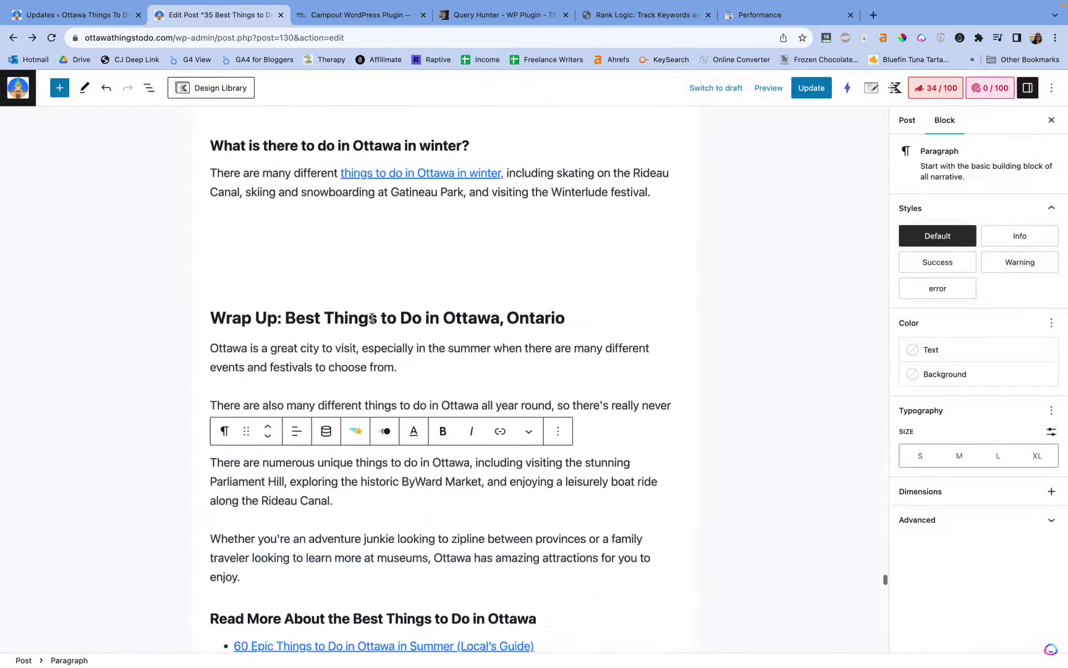
{"action": "scroll", "coordinate": [372, 317], "scroll_direction": "down", "scroll_amount": 3}
{"action": "left_click", "coordinate": [655, 393]}
{"action": "key", "text": "Return"}
{"action": "key", "text": "Return"}
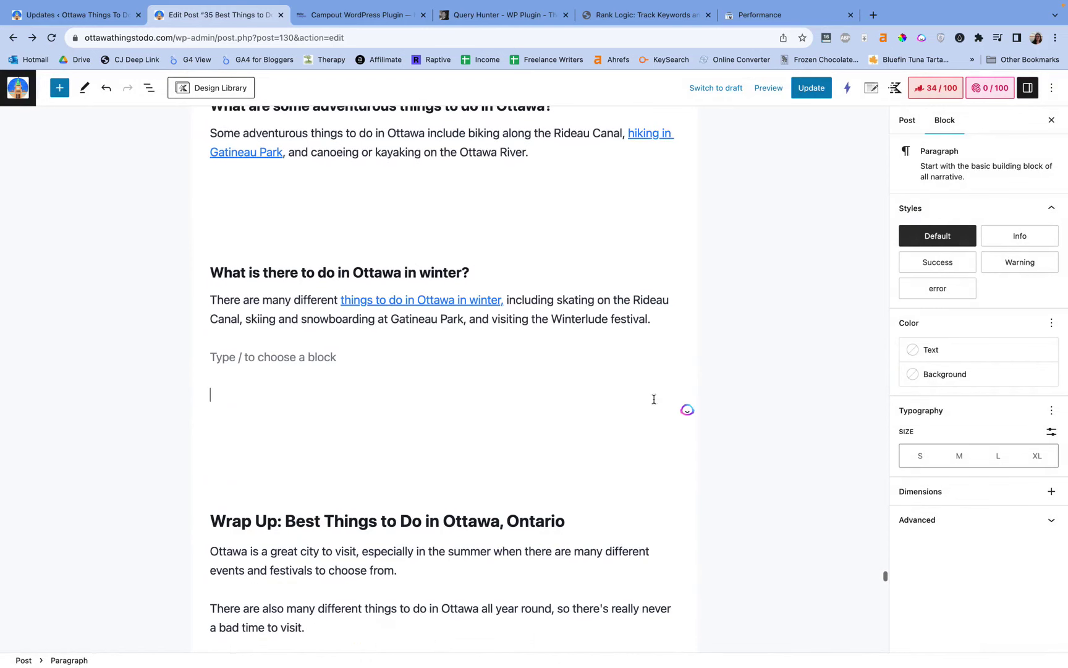
{"action": "key", "text": "super+v"}
{"action": "left_click", "coordinate": [639, 291]}
{"action": "key", "text": "super+v"}
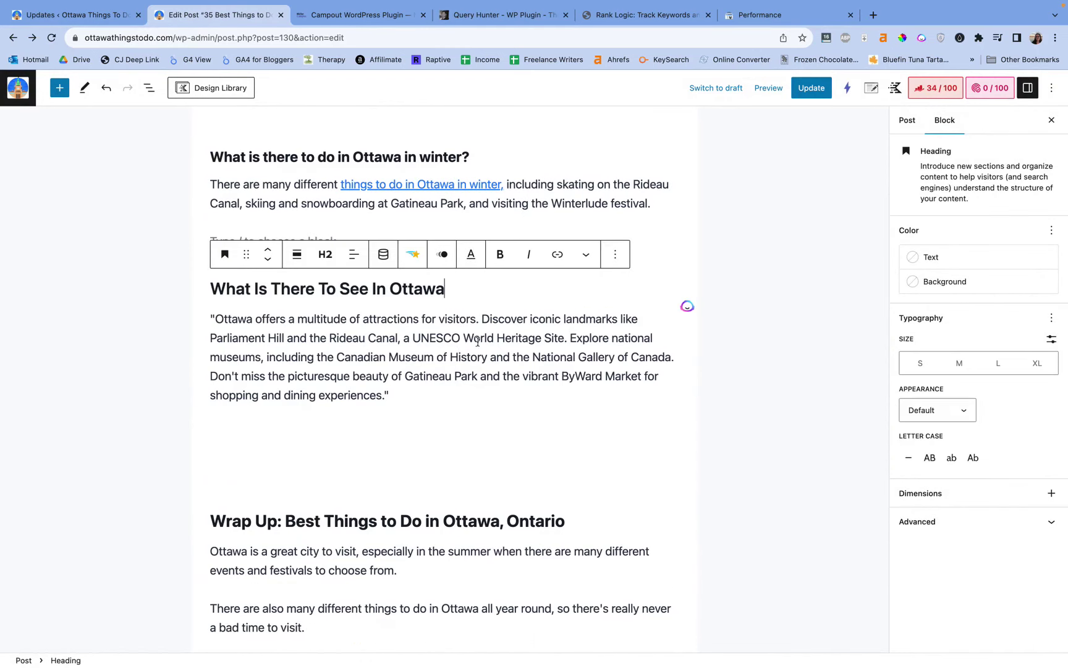
{"action": "type", "text": "?"}
Step: Switch the QueryHunter table to All Queries to list all 266 queries
{"action": "scroll", "coordinate": [426, 323], "scroll_direction": "down", "scroll_amount": 5}
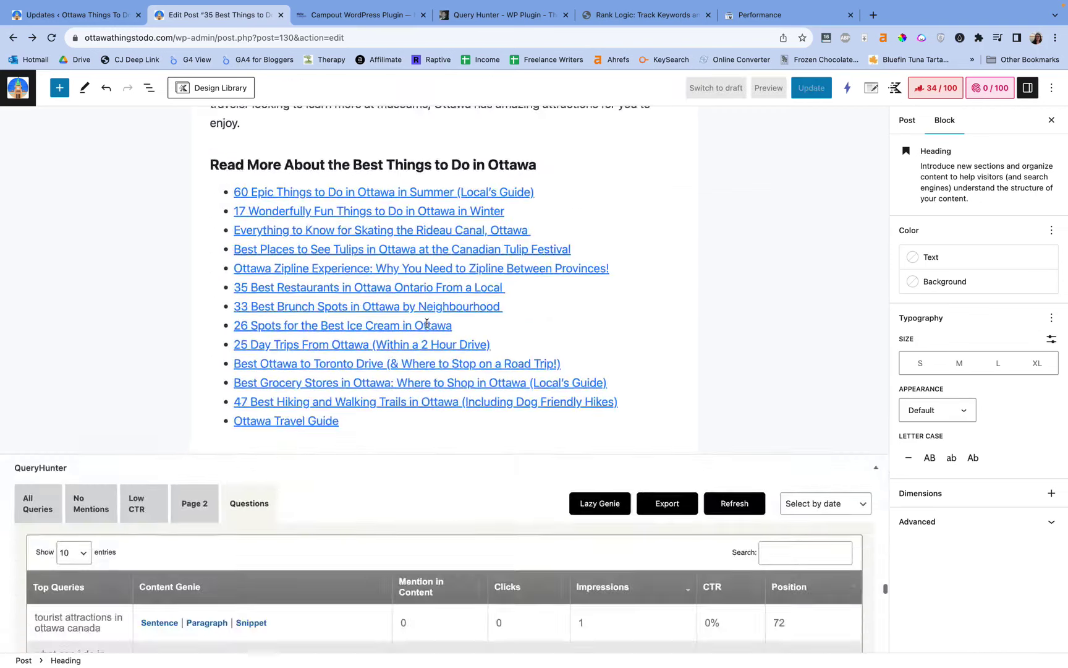
{"action": "scroll", "coordinate": [427, 328], "scroll_direction": "down", "scroll_amount": 5}
{"action": "scroll", "coordinate": [470, 212], "scroll_direction": "up", "scroll_amount": 4}
{"action": "scroll", "coordinate": [465, 214], "scroll_direction": "down", "scroll_amount": 1}
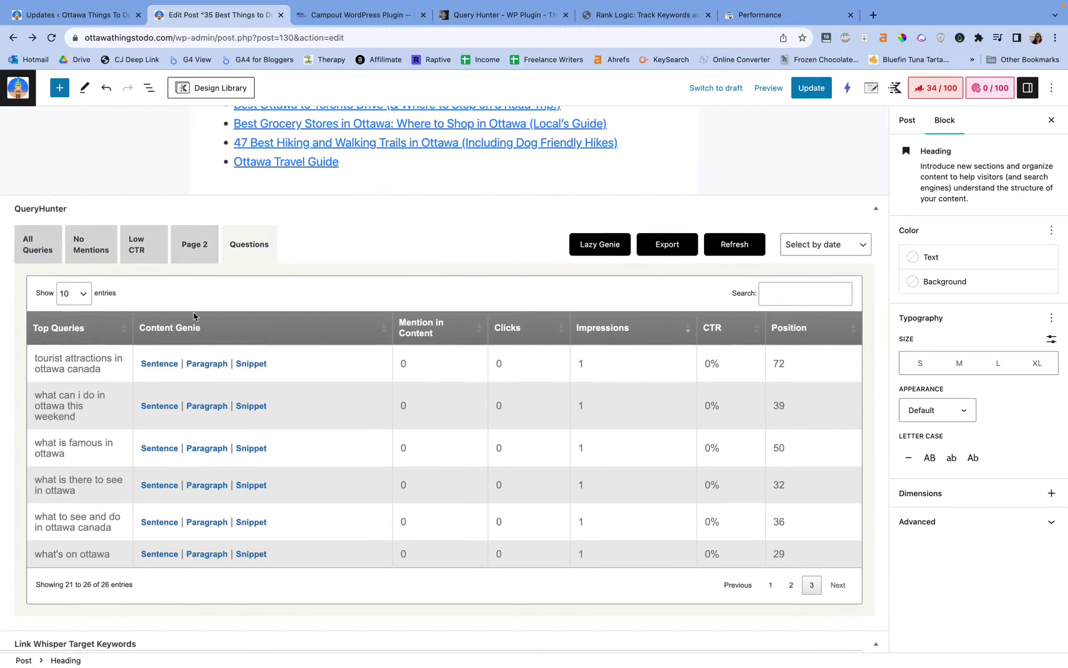
{"action": "left_click", "coordinate": [43, 252]}
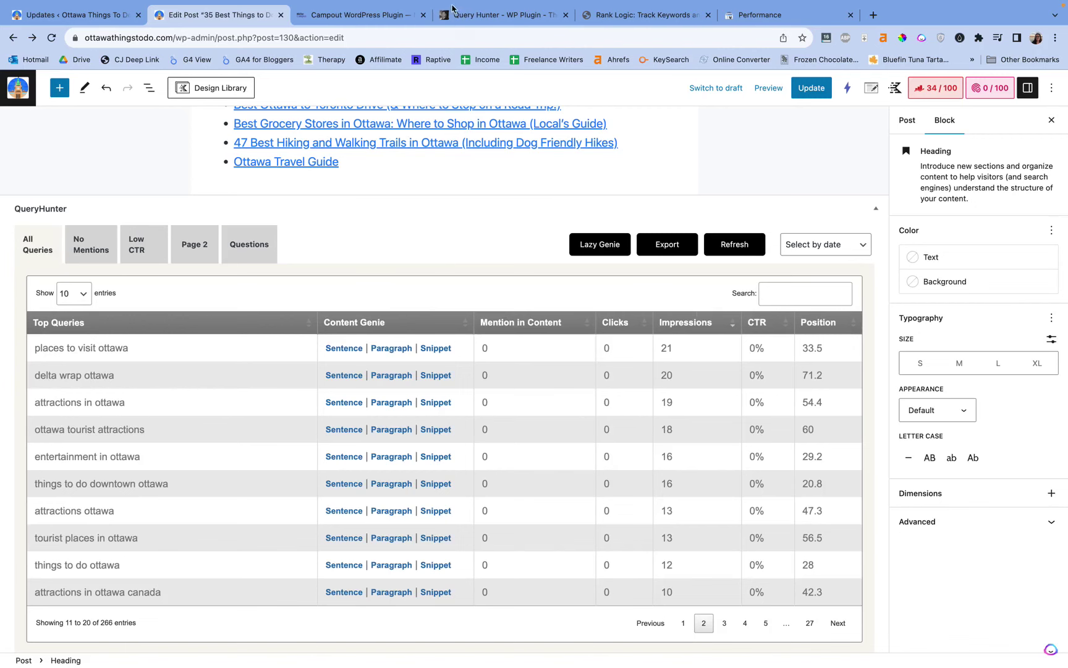
Step: Bring up the Query Hunter Gumroad sales page and scroll through it
{"action": "left_click", "coordinate": [476, 15]}
{"action": "scroll", "coordinate": [348, 279], "scroll_direction": "down", "scroll_amount": 10}
{"action": "scroll", "coordinate": [348, 278], "scroll_direction": "down", "scroll_amount": 2}
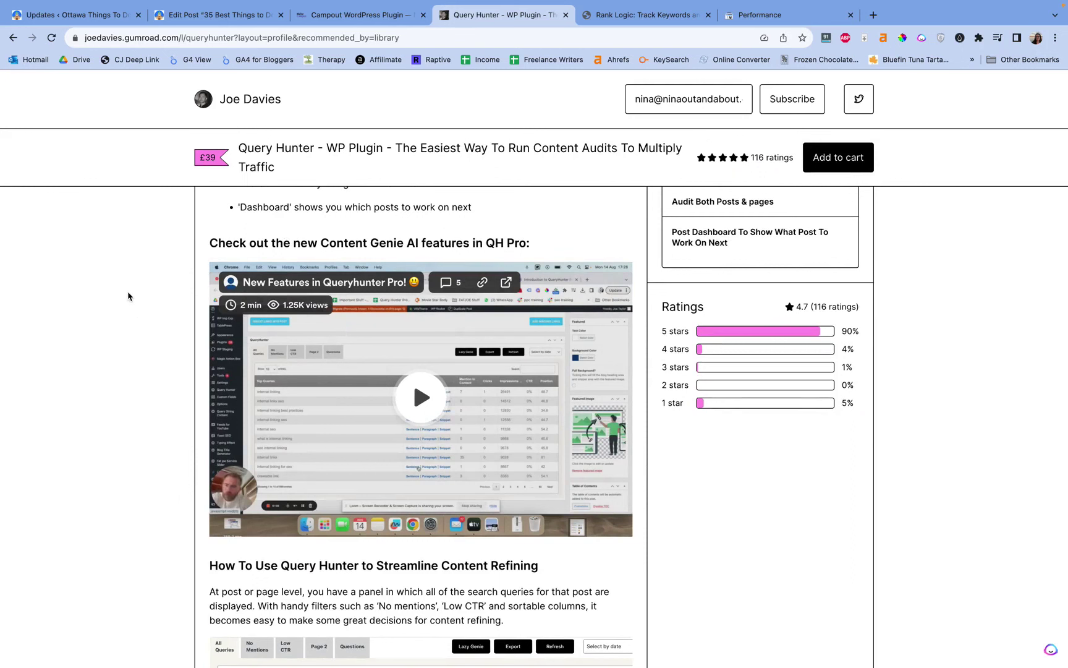
Step: Return to the Edit Post tab in the WordPress editor
{"action": "left_click", "coordinate": [193, 17]}
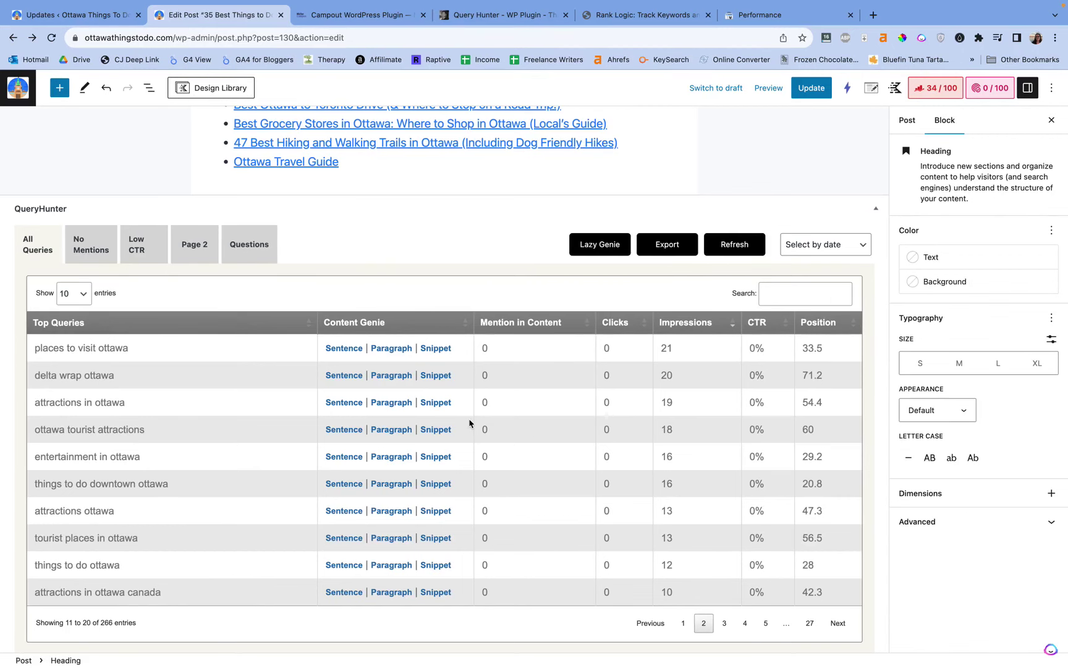
Step: Scroll the QueryHunter table, then switch to the Rank Logic homepage
{"action": "scroll", "coordinate": [494, 289], "scroll_direction": "down", "scroll_amount": 2}
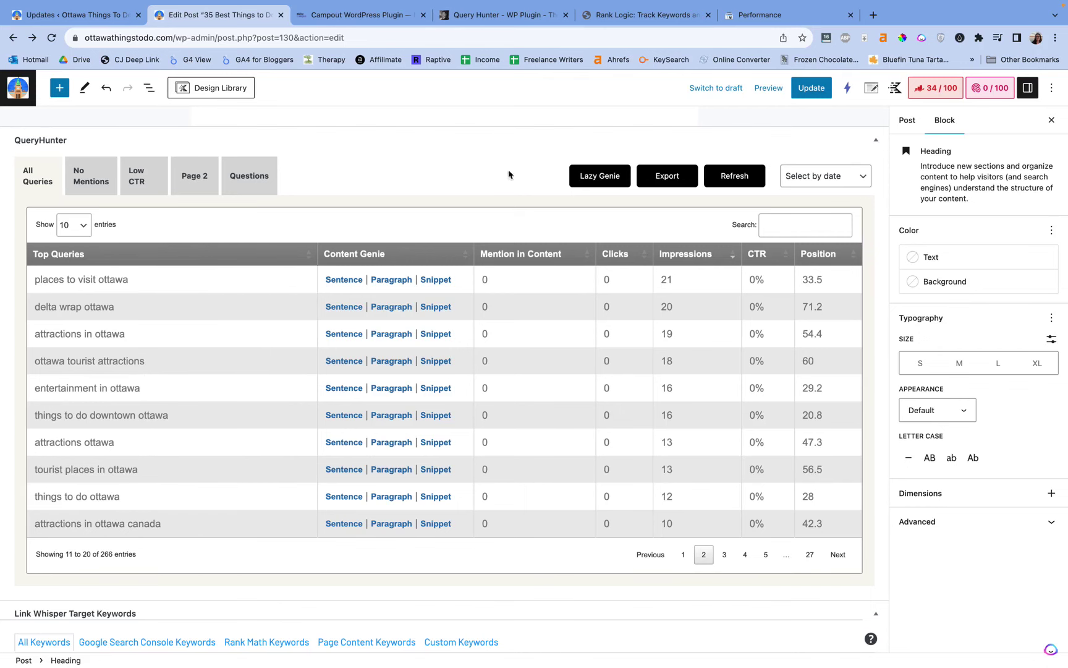
{"action": "left_click", "coordinate": [648, 21]}
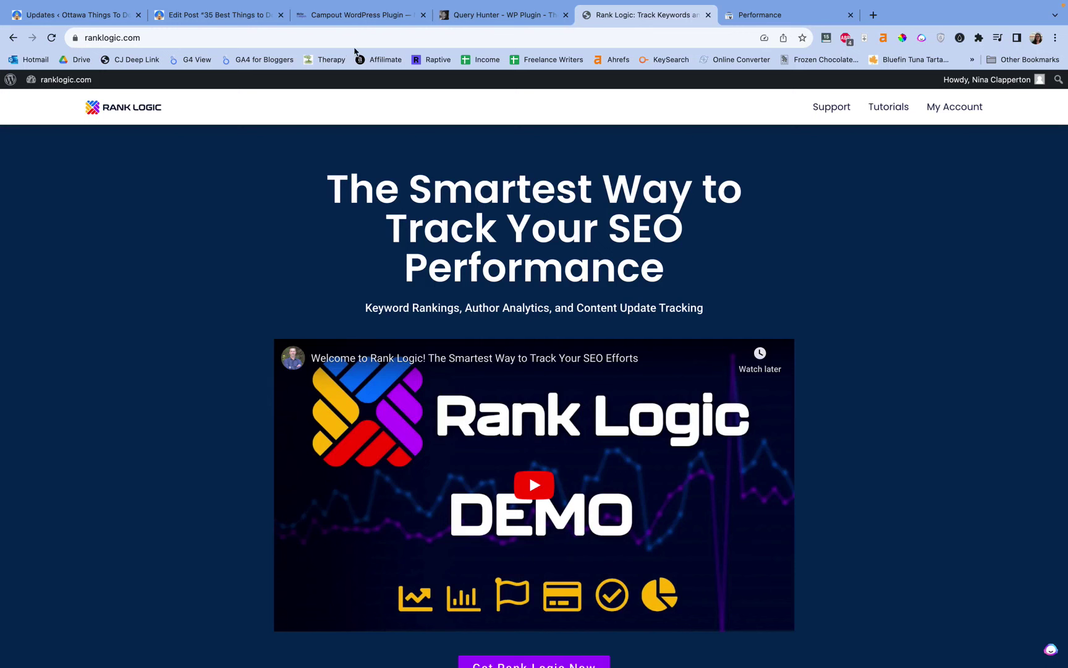
Step: Visit the Campout and Query Hunter tabs, then return to the Rank Logic homepage
{"action": "left_click", "coordinate": [358, 17]}
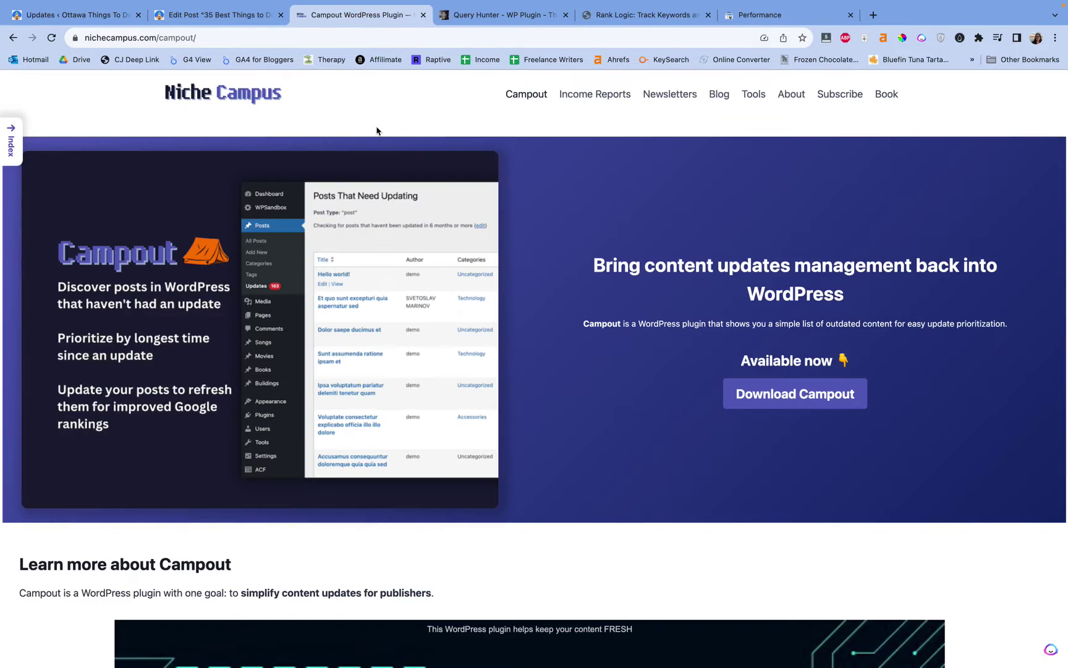
{"action": "left_click", "coordinate": [446, 23]}
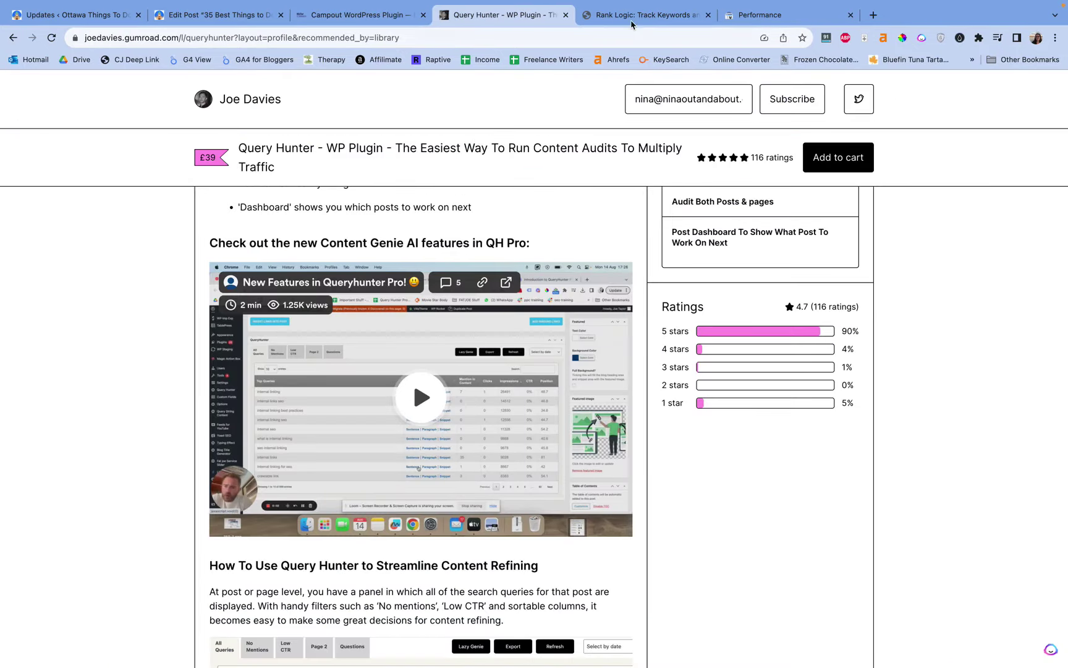
{"action": "left_click", "coordinate": [633, 19]}
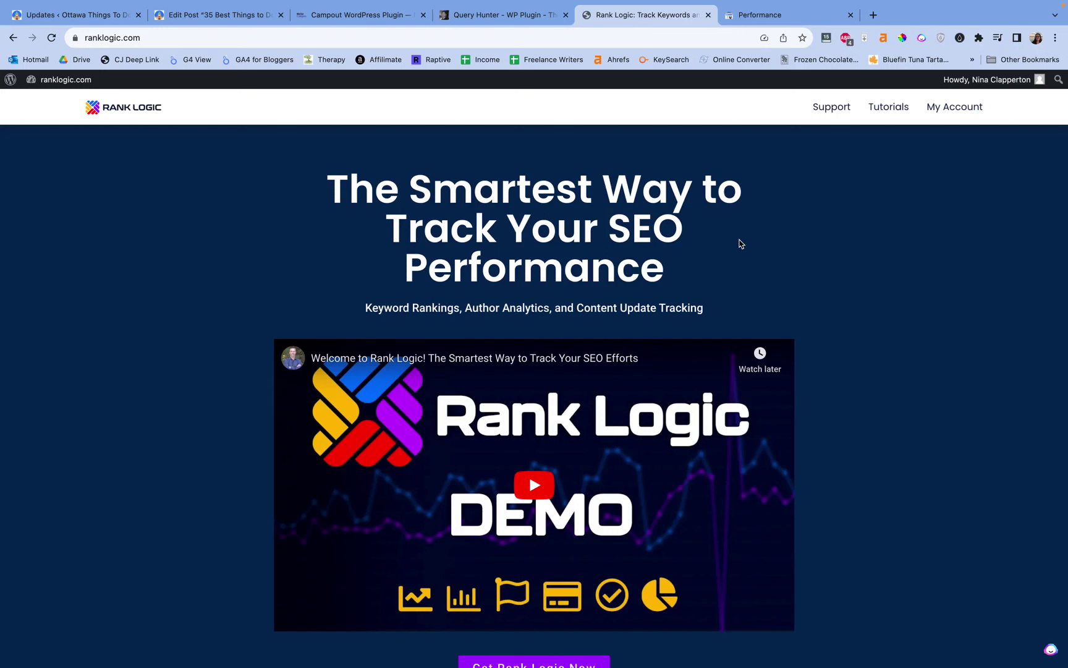
Step: Review the Query Hunter Pro and Basic plan features, then return to Rank Logic and move to Search Console
{"action": "left_click", "coordinate": [532, 17]}
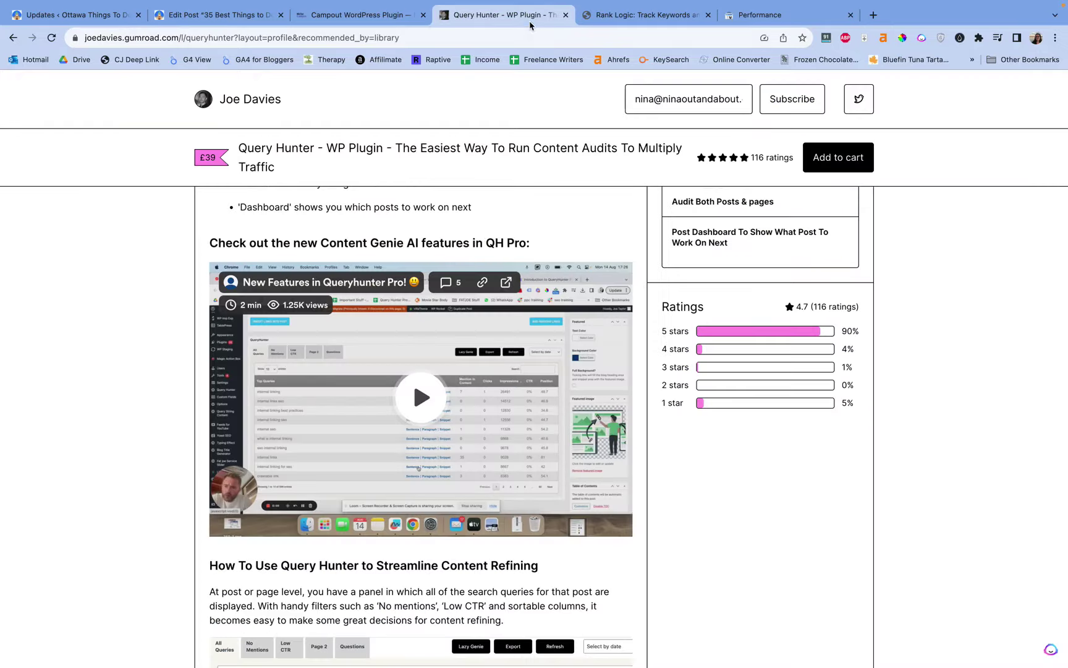
{"action": "scroll", "coordinate": [488, 264], "scroll_direction": "down", "scroll_amount": 10}
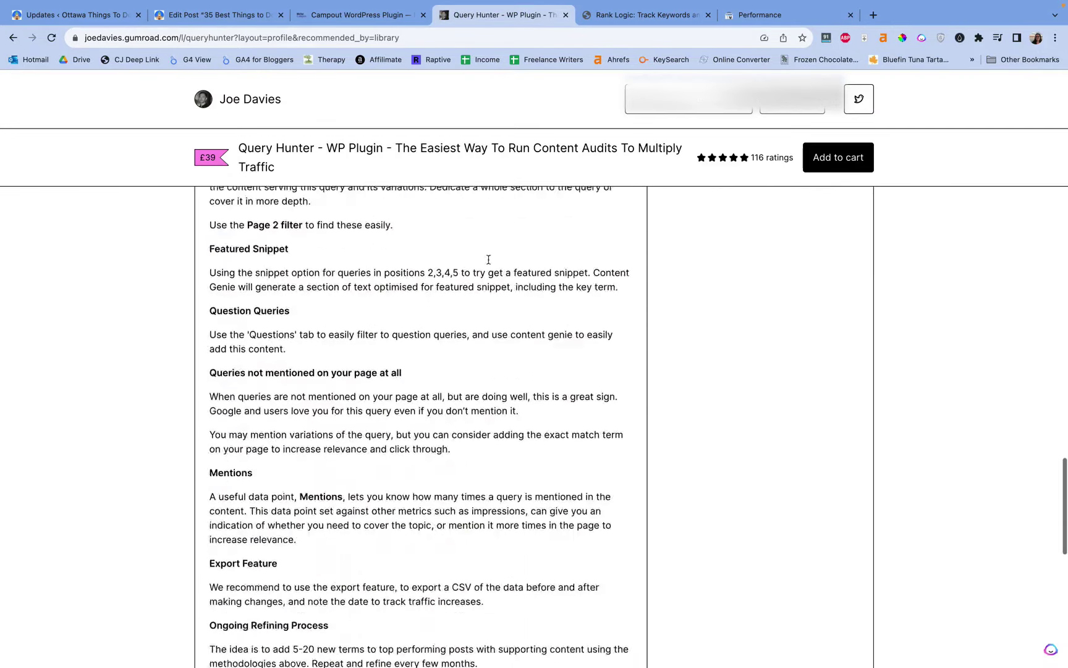
{"action": "scroll", "coordinate": [488, 264], "scroll_direction": "up", "scroll_amount": 20}
{"action": "scroll", "coordinate": [488, 264], "scroll_direction": "up", "scroll_amount": 5}
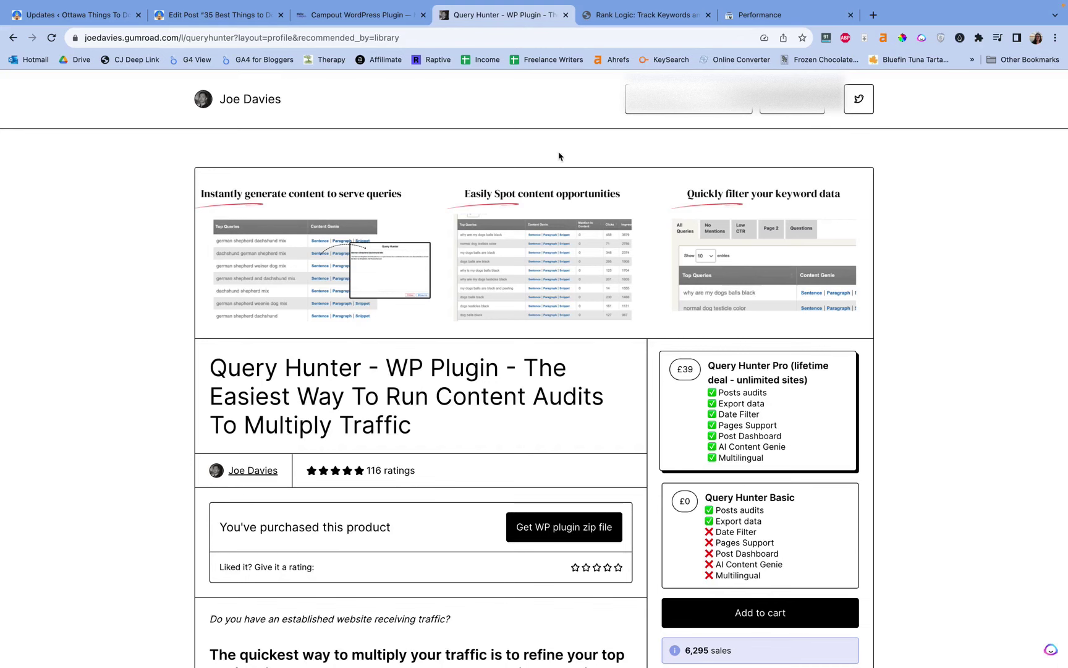
{"action": "left_click", "coordinate": [628, 22]}
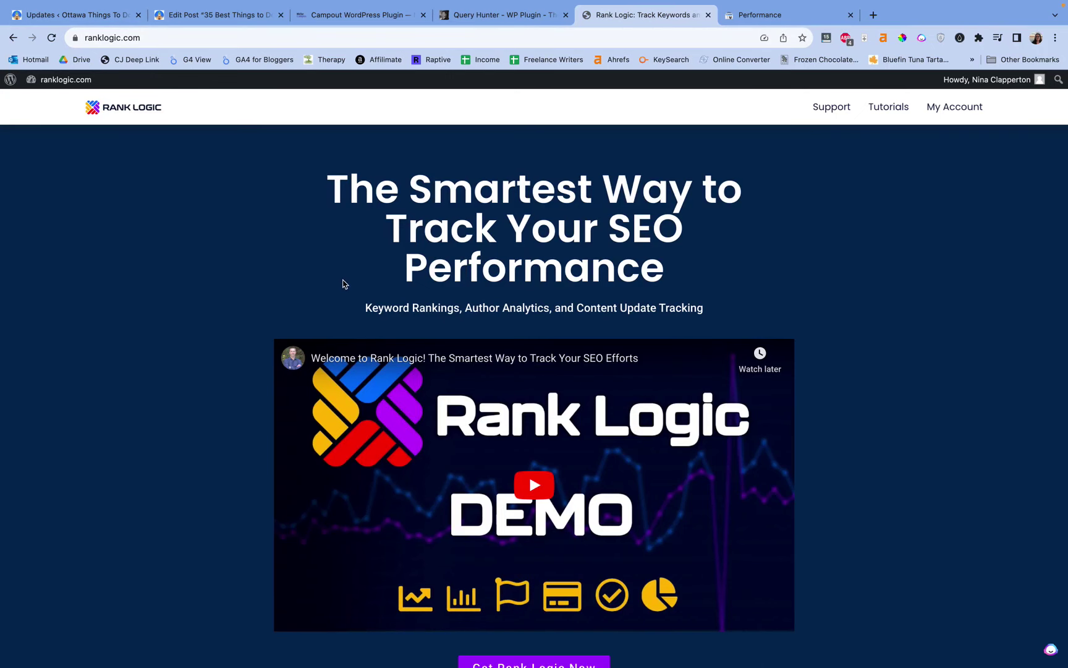
{"action": "key", "text": "ctrl+Left"}
Step: Open the Rank Logic dashboard and scroll to the Solo Travel pages table, led by the Amsterdam safety post
{"action": "left_click", "coordinate": [72, 15]}
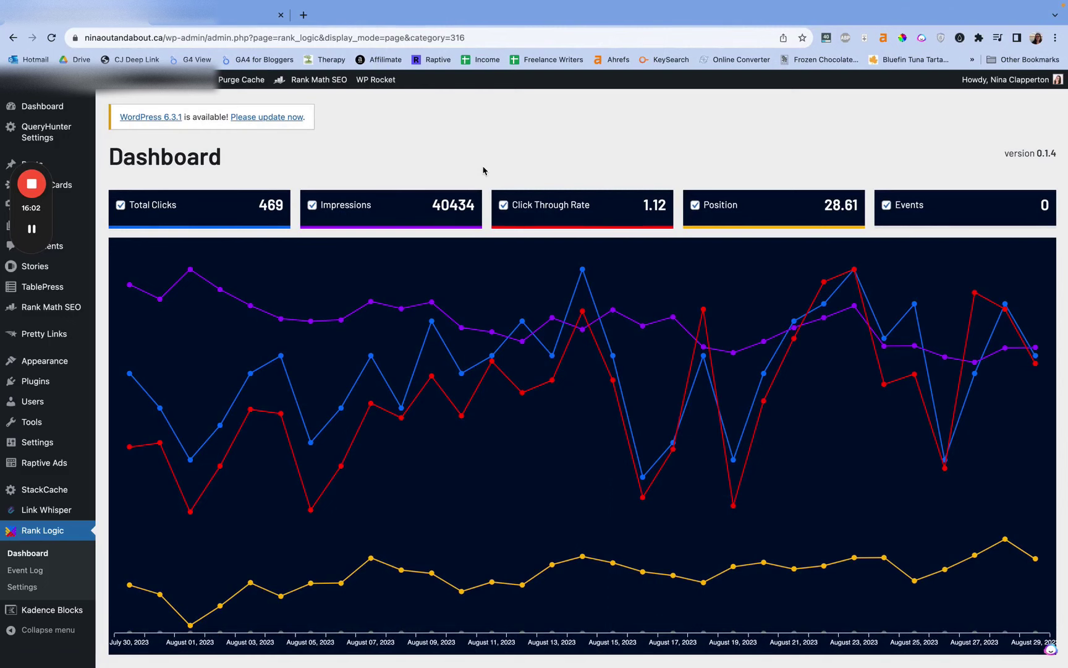
{"action": "scroll", "coordinate": [484, 171], "scroll_direction": "down", "scroll_amount": 10}
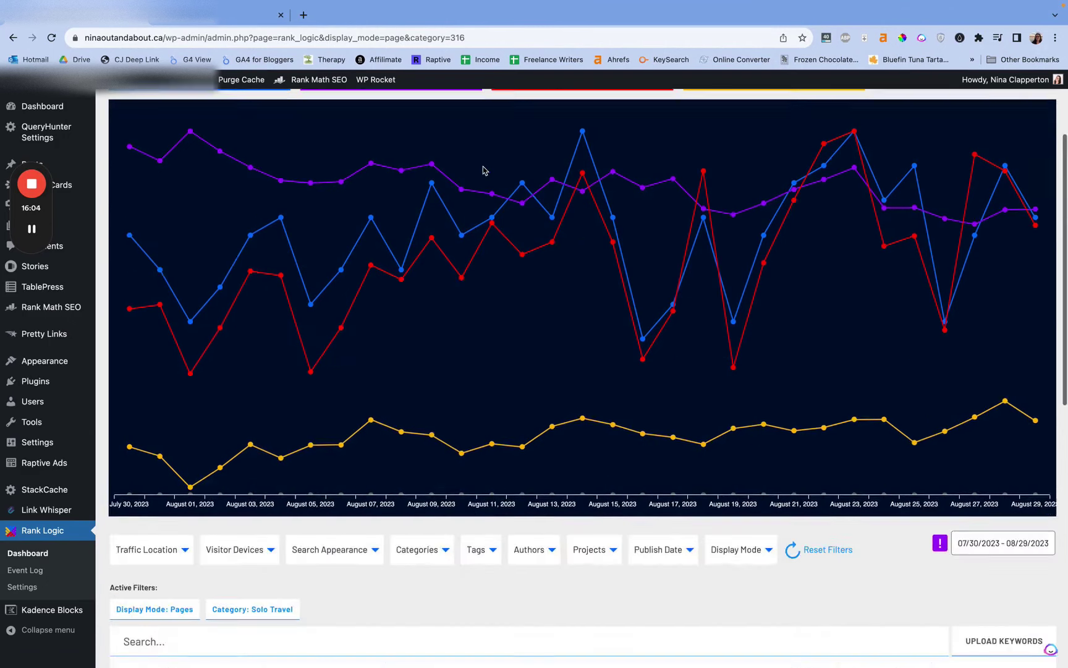
{"action": "scroll", "coordinate": [454, 312], "scroll_direction": "down", "scroll_amount": 7}
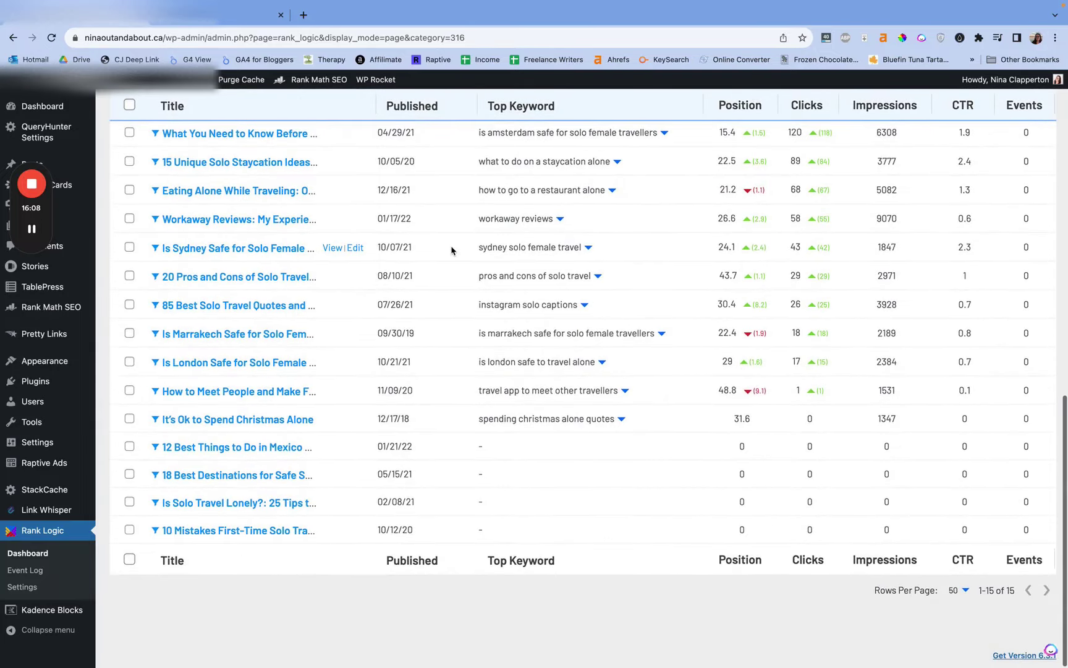
{"action": "scroll", "coordinate": [452, 250], "scroll_direction": "up", "scroll_amount": 15}
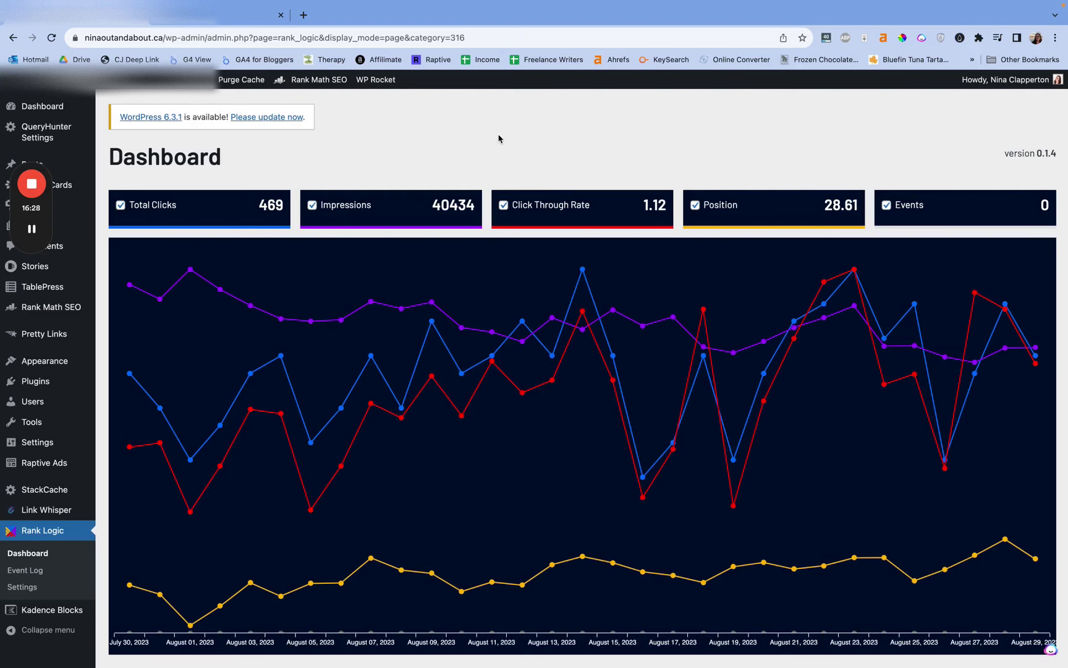
{"action": "scroll", "coordinate": [825, 279], "scroll_direction": "down", "scroll_amount": 3}
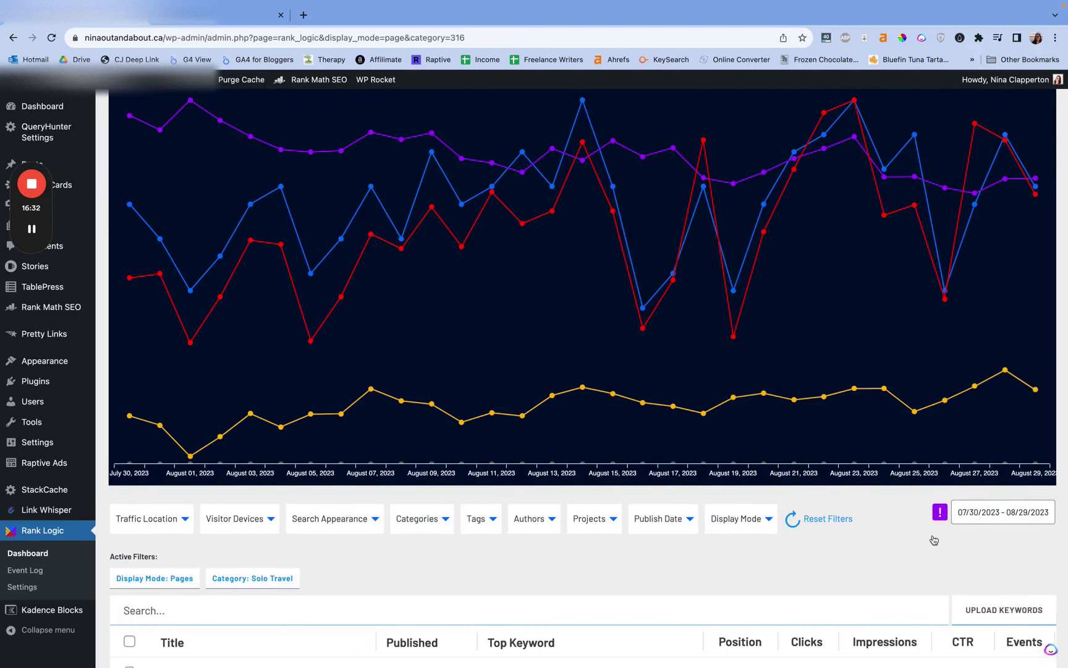
{"action": "scroll", "coordinate": [493, 582], "scroll_direction": "down", "scroll_amount": 7}
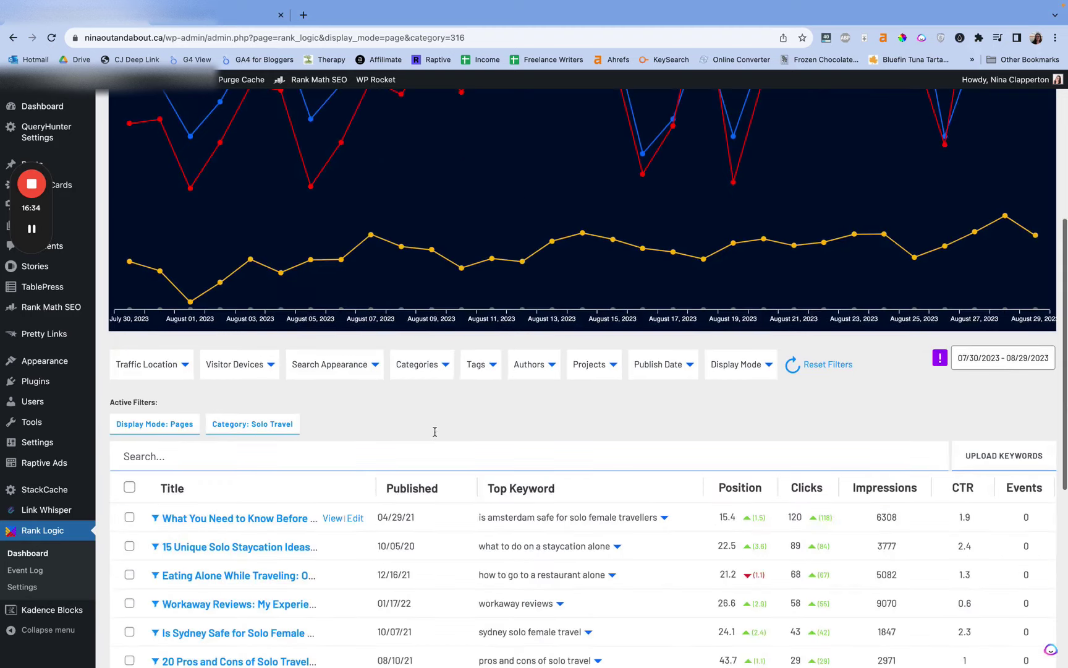
{"action": "scroll", "coordinate": [385, 267], "scroll_direction": "down", "scroll_amount": 1}
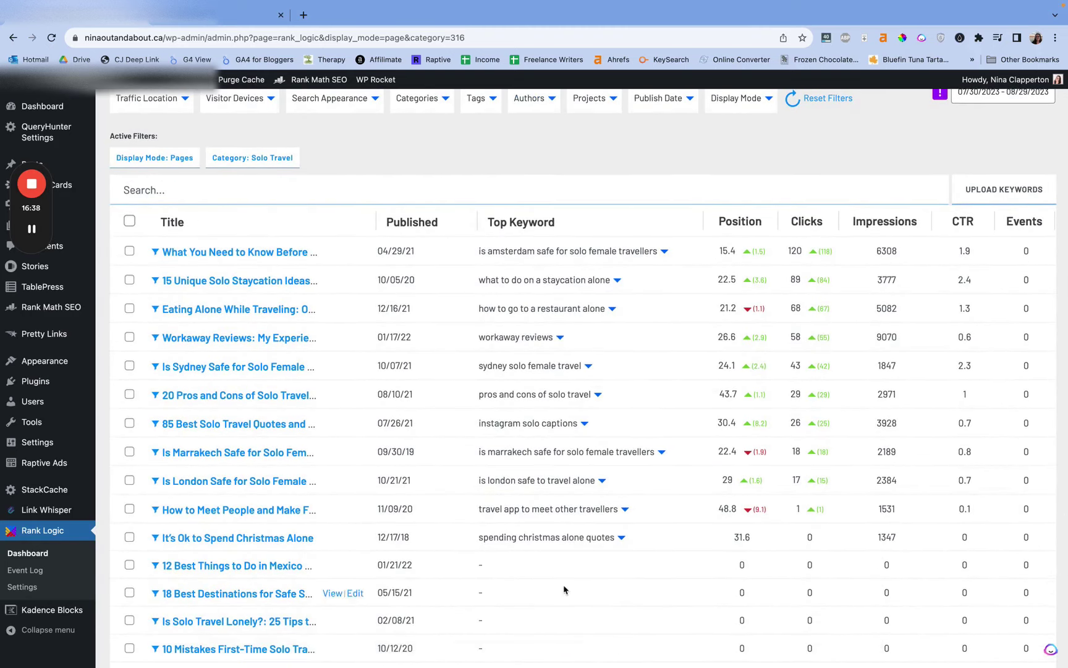
Step: Expand the Amsterdam safety post's keyword list to see all its ranking keywords
{"action": "left_click", "coordinate": [666, 253]}
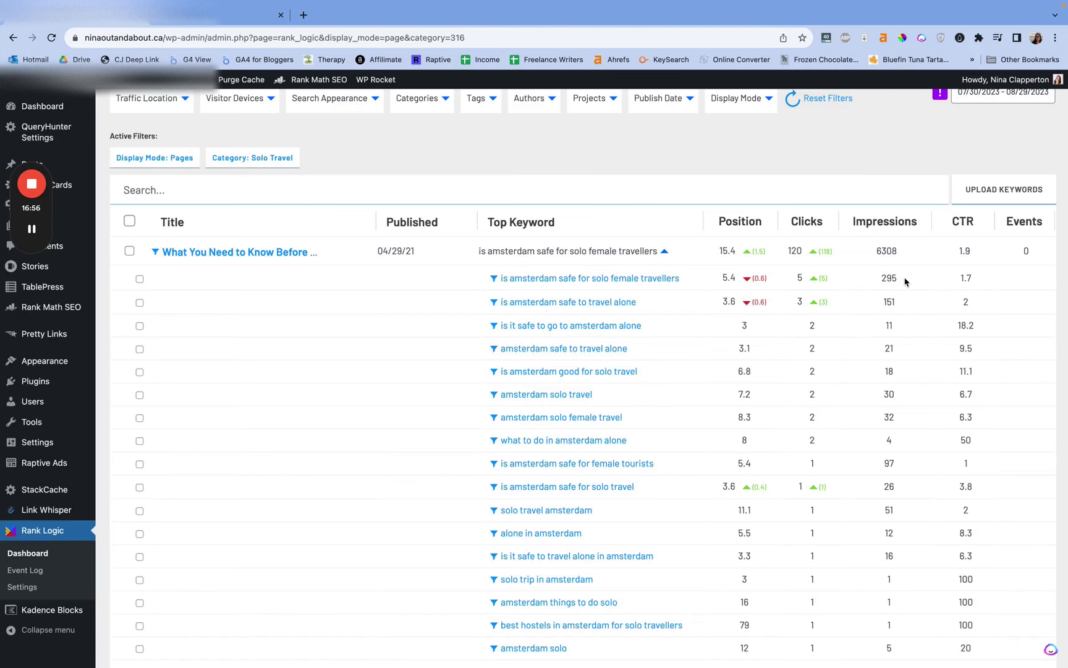
{"action": "scroll", "coordinate": [902, 288], "scroll_direction": "down", "scroll_amount": 2}
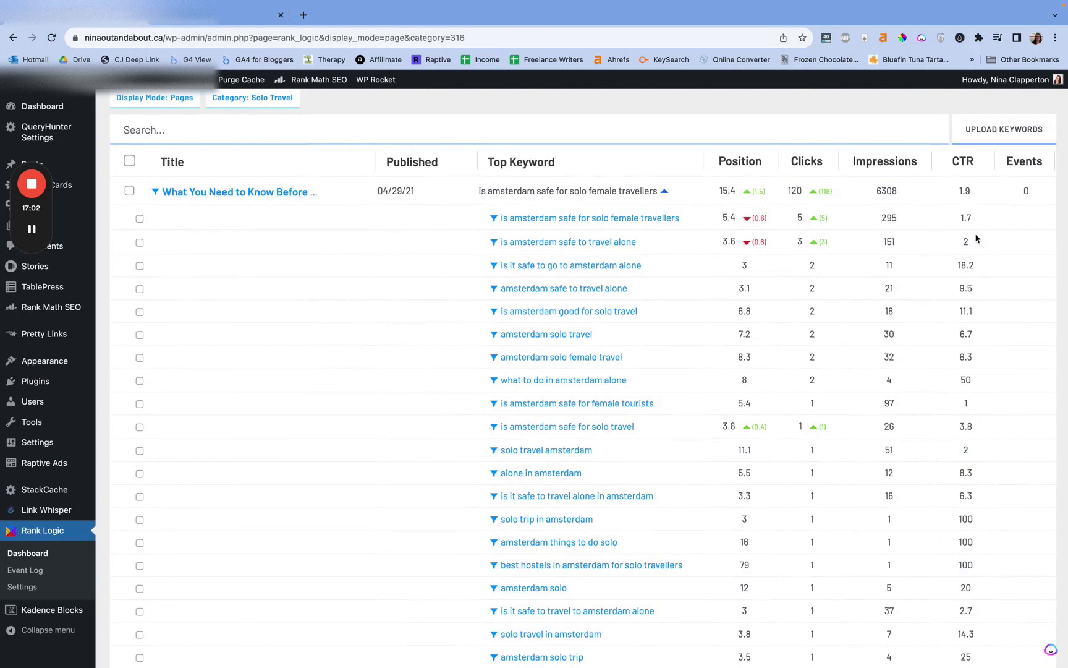
Step: Collapse the Amsterdam post's keyword list and scroll back up to the chart and filter bar
{"action": "mouse_move", "coordinate": [843, 190]}
{"action": "left_click", "coordinate": [664, 191]}
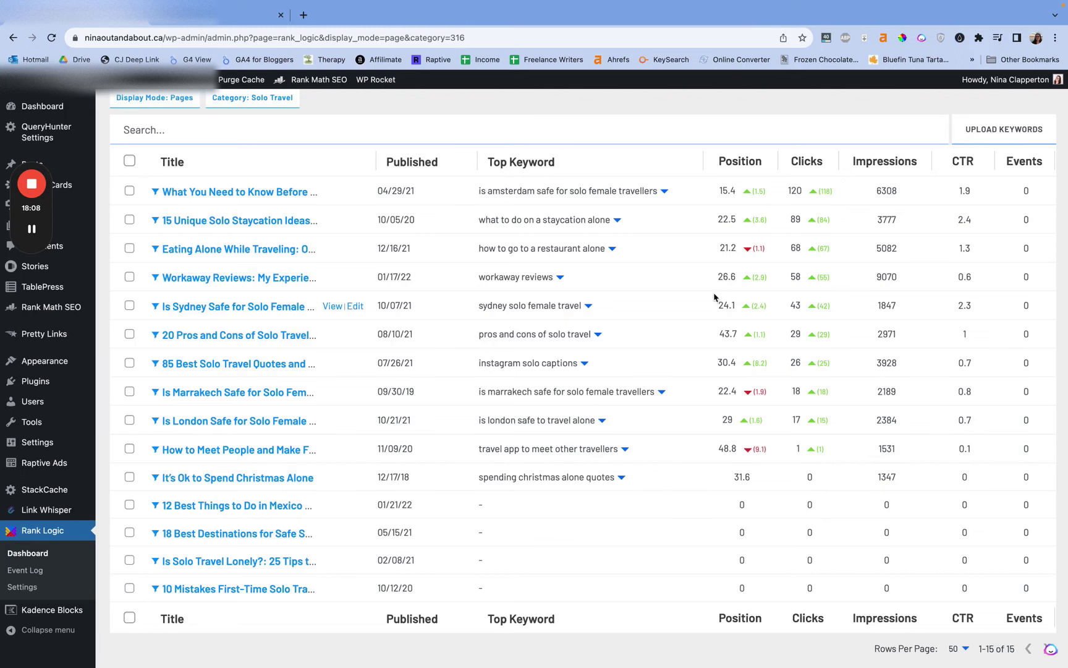
{"action": "scroll", "coordinate": [522, 235], "scroll_direction": "up", "scroll_amount": 3}
{"action": "scroll", "coordinate": [521, 235], "scroll_direction": "down", "scroll_amount": 3}
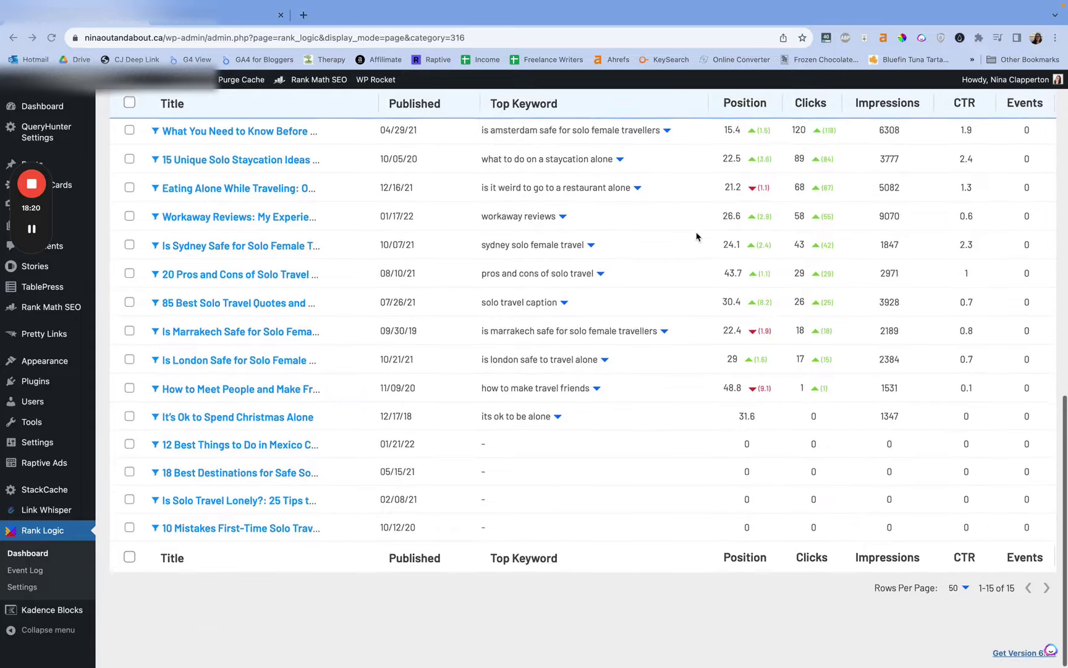
{"action": "scroll", "coordinate": [696, 233], "scroll_direction": "up", "scroll_amount": 5}
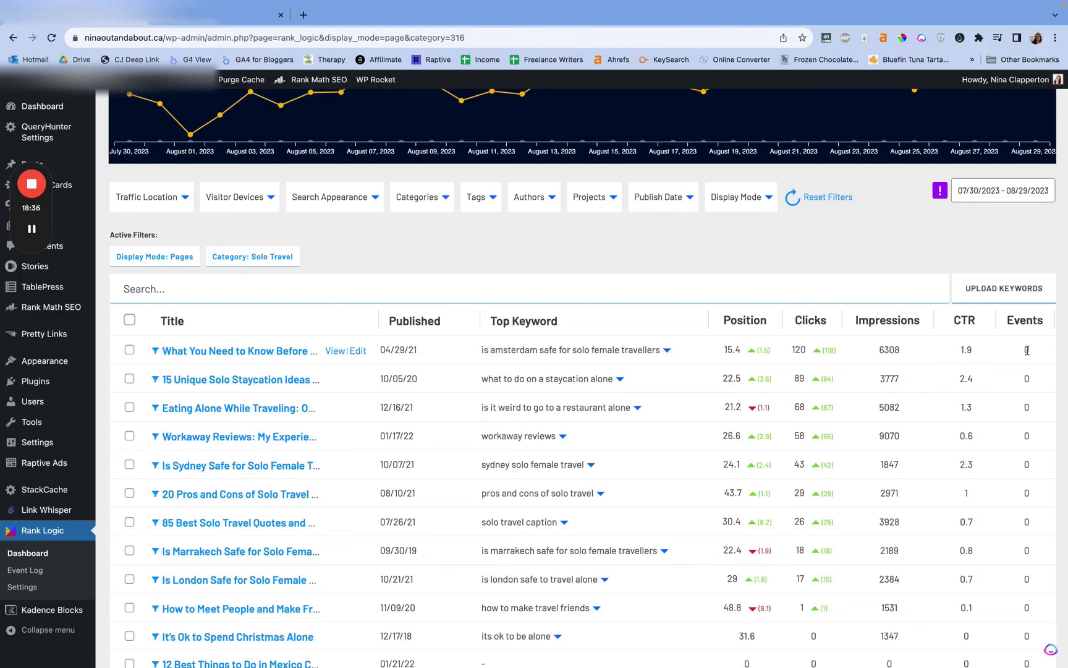
{"action": "scroll", "coordinate": [1027, 350], "scroll_direction": "down", "scroll_amount": 2}
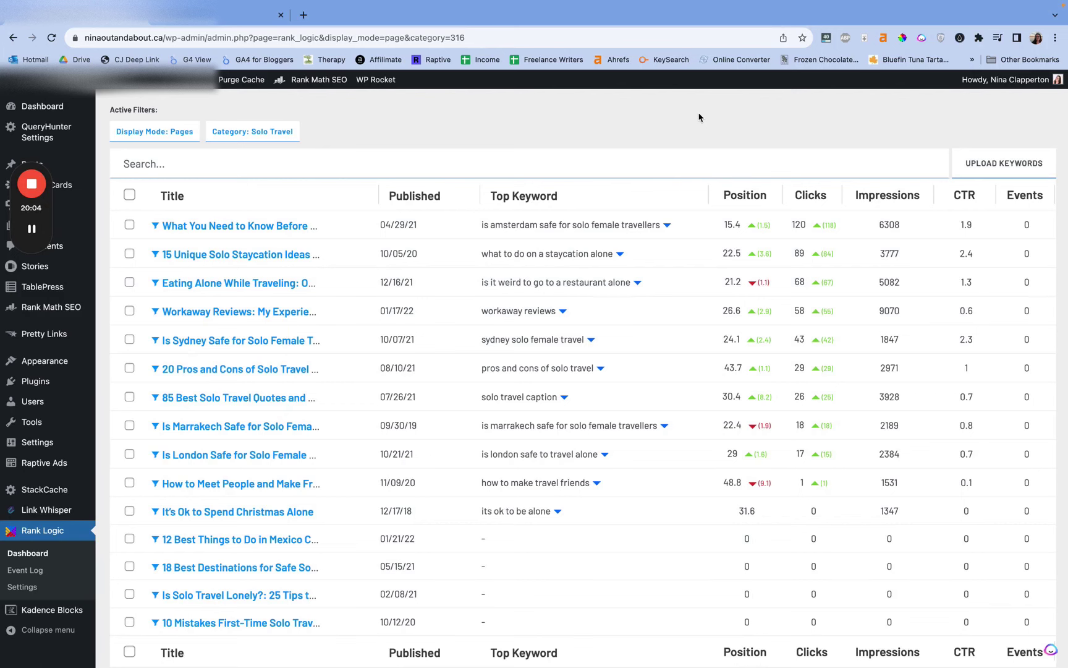
Step: Switch to the plugin sales window, view the Campout page, then the Query Hunter Gumroad page
{"action": "key", "text": "ctrl+Right"}
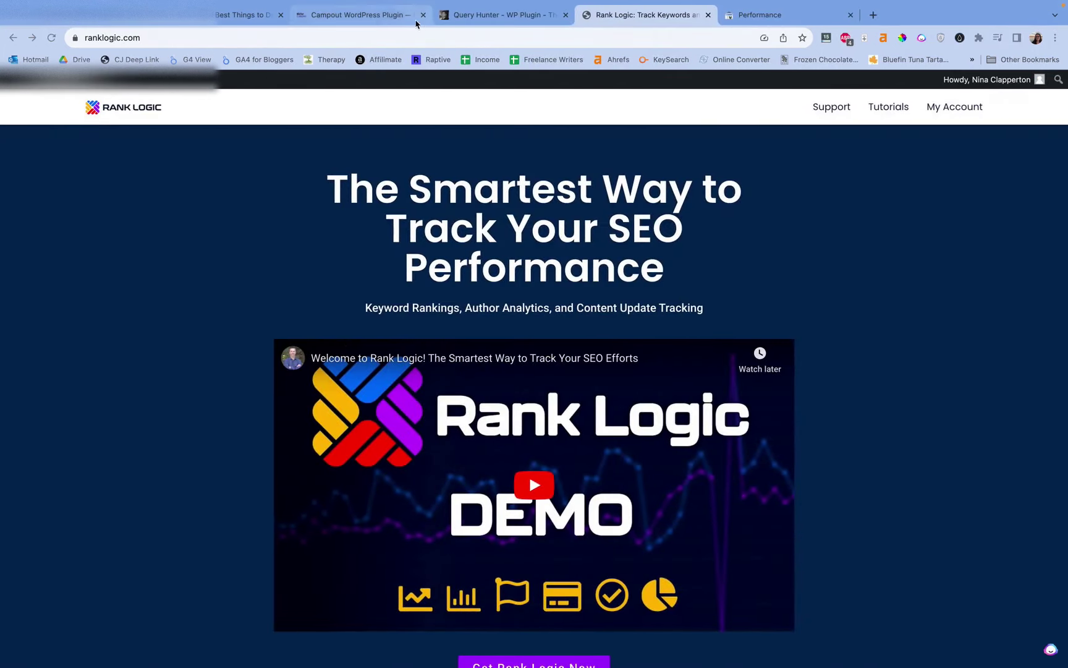
{"action": "left_click", "coordinate": [388, 22]}
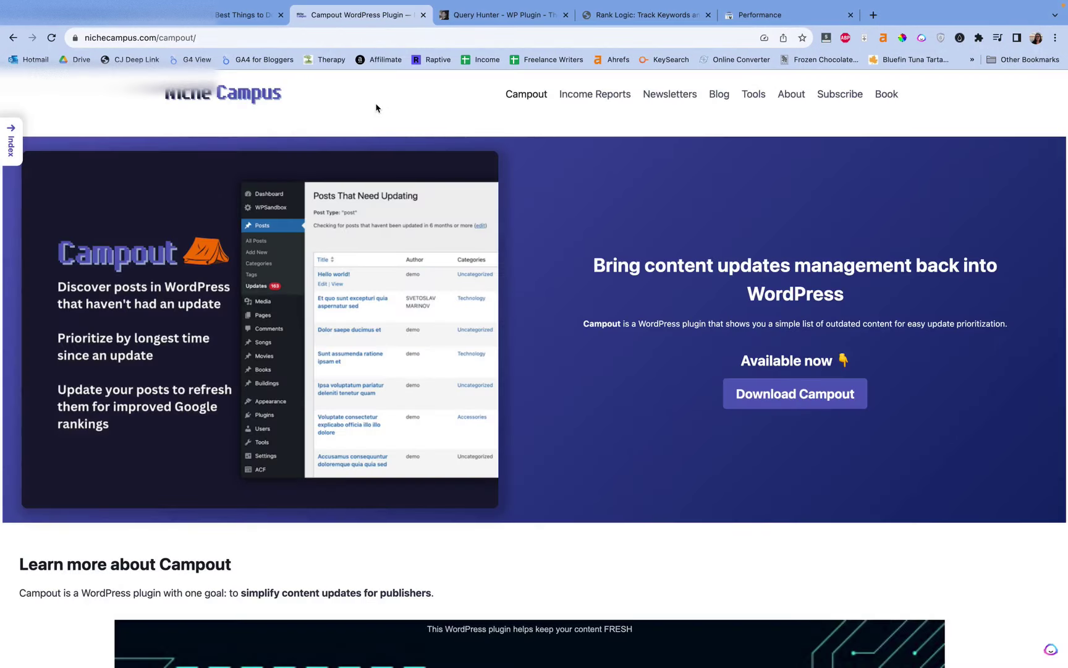
{"action": "key", "text": "ctrl+Tab"}
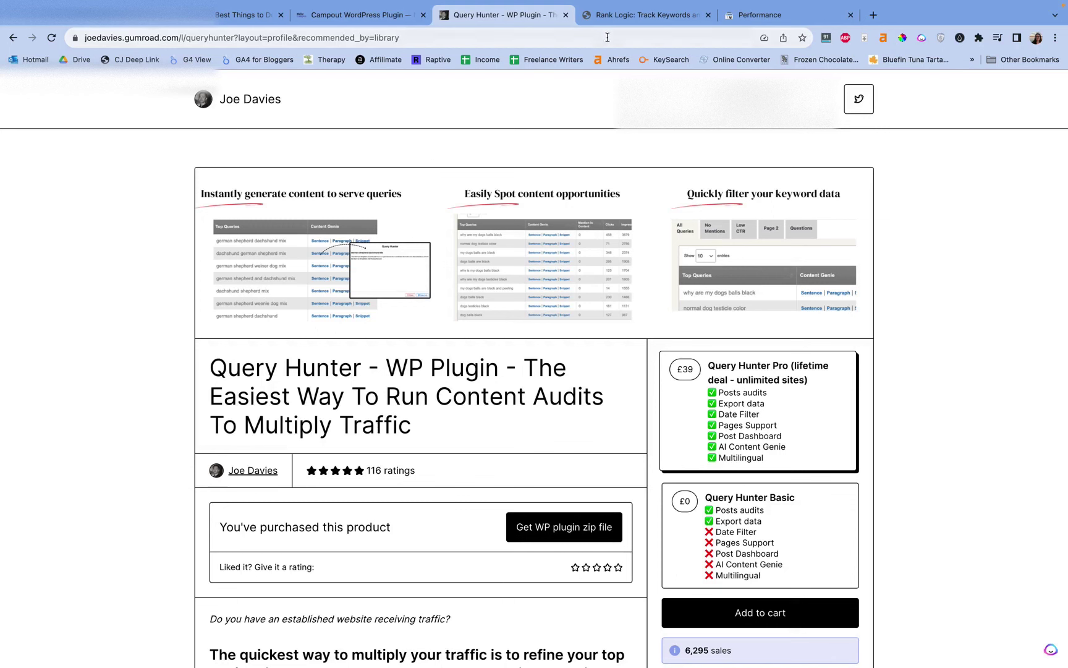
Step: Show the Rank Logic homepage, 'The Smartest Way to Track Your SEO Performance'
{"action": "left_click", "coordinate": [621, 16]}
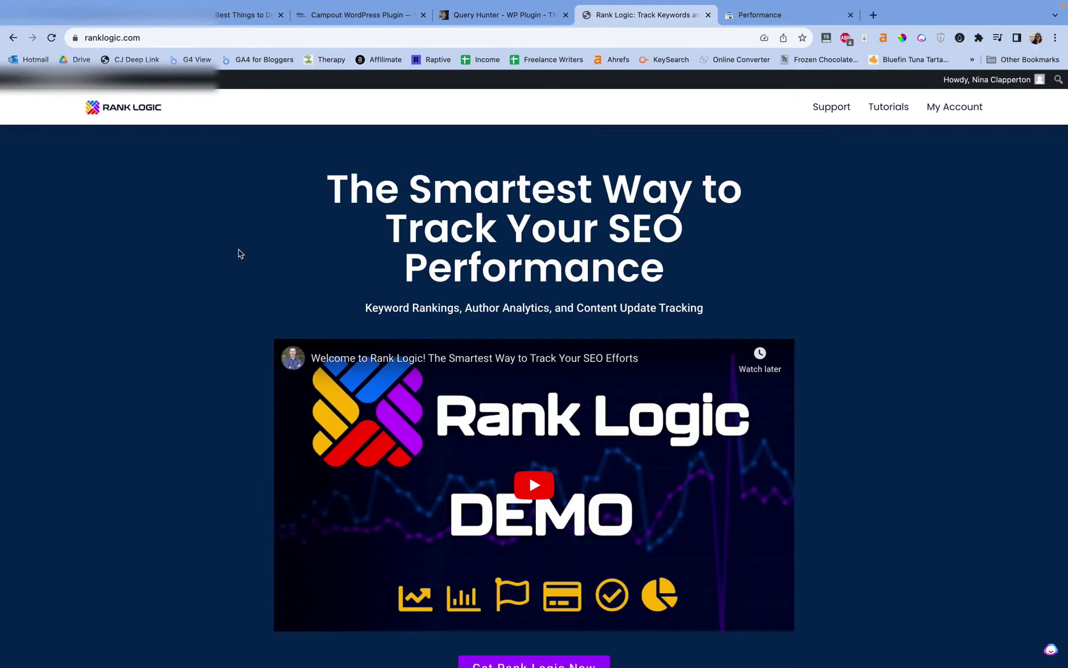
{"action": "scroll", "coordinate": [218, 260], "scroll_direction": "down", "scroll_amount": 1}
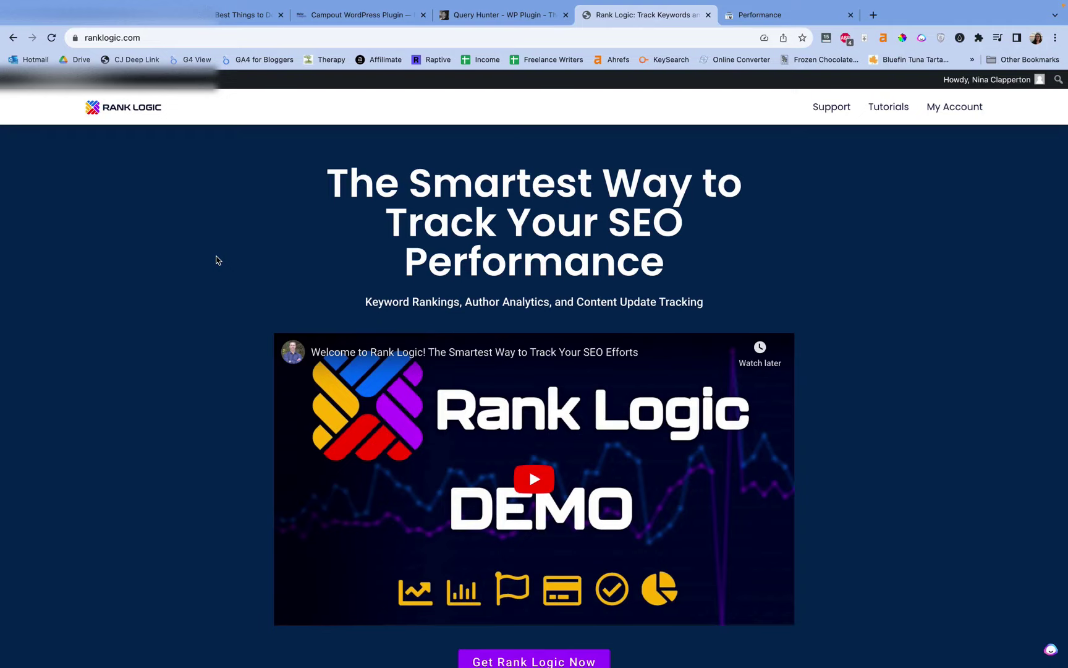
Step: Review the Solo Travel clicks, impressions and position chart in WordPress, then open the Projects filter
{"action": "key", "text": "ctrl+Left"}
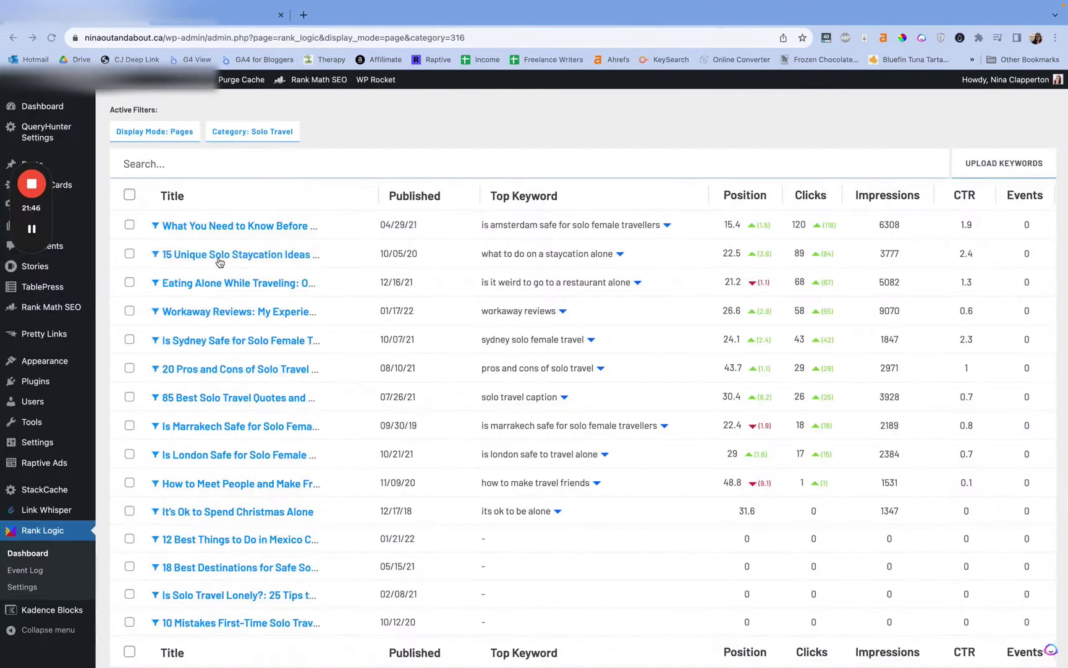
{"action": "scroll", "coordinate": [263, 265], "scroll_direction": "up", "scroll_amount": 10}
{"action": "scroll", "coordinate": [263, 264], "scroll_direction": "up", "scroll_amount": 3}
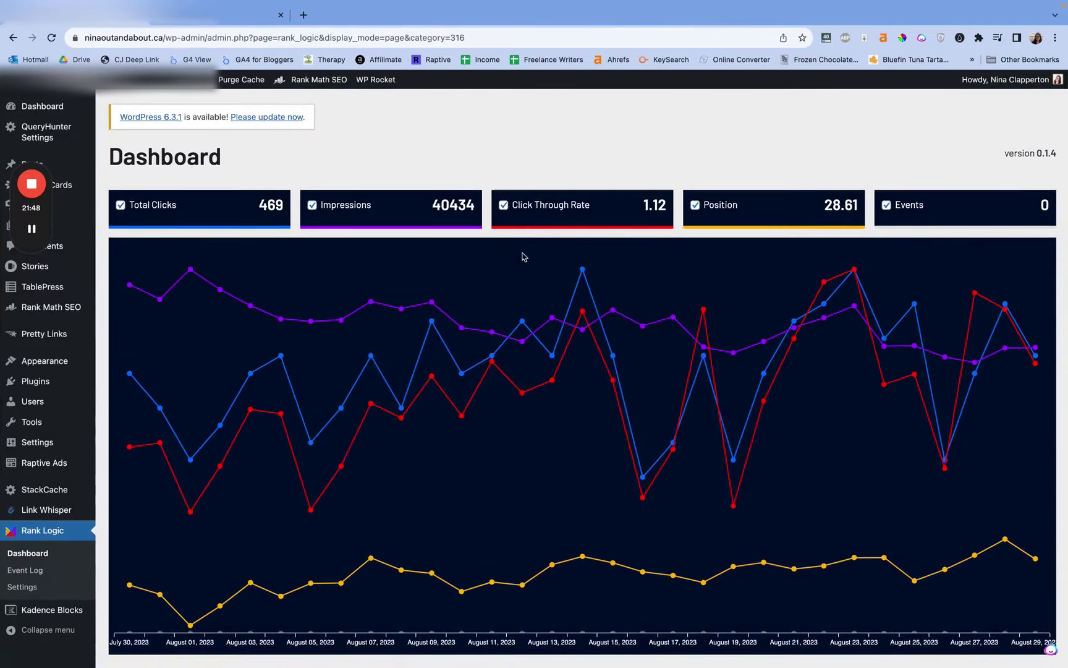
{"action": "scroll", "coordinate": [583, 160], "scroll_direction": "down", "scroll_amount": 1}
{"action": "scroll", "coordinate": [182, 446], "scroll_direction": "down", "scroll_amount": 1}
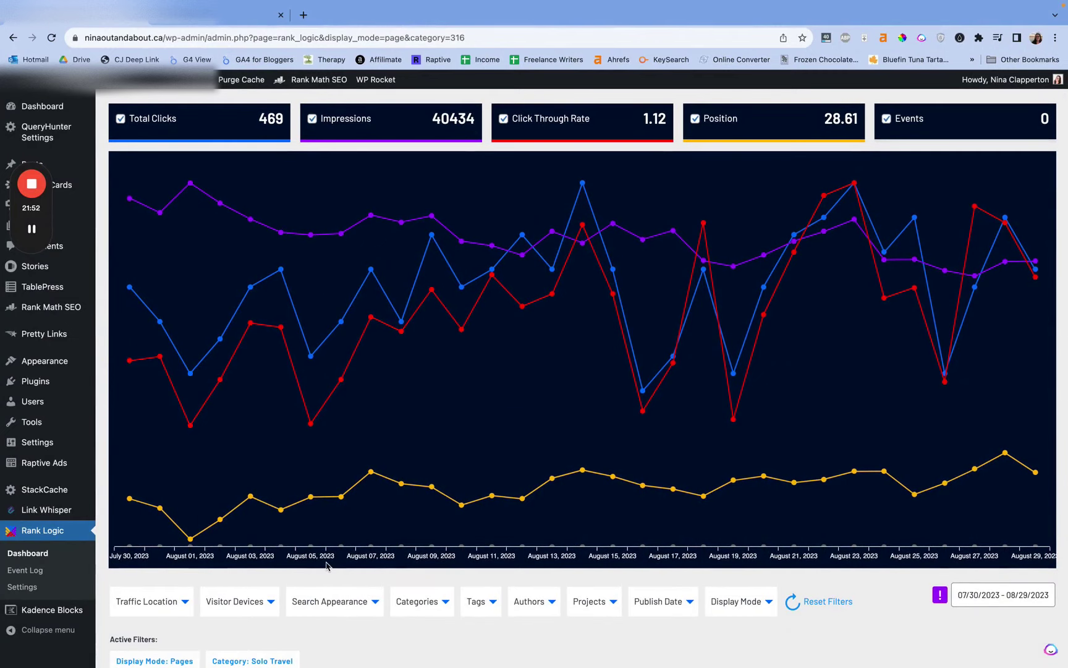
{"action": "mouse_move", "coordinate": [534, 530]}
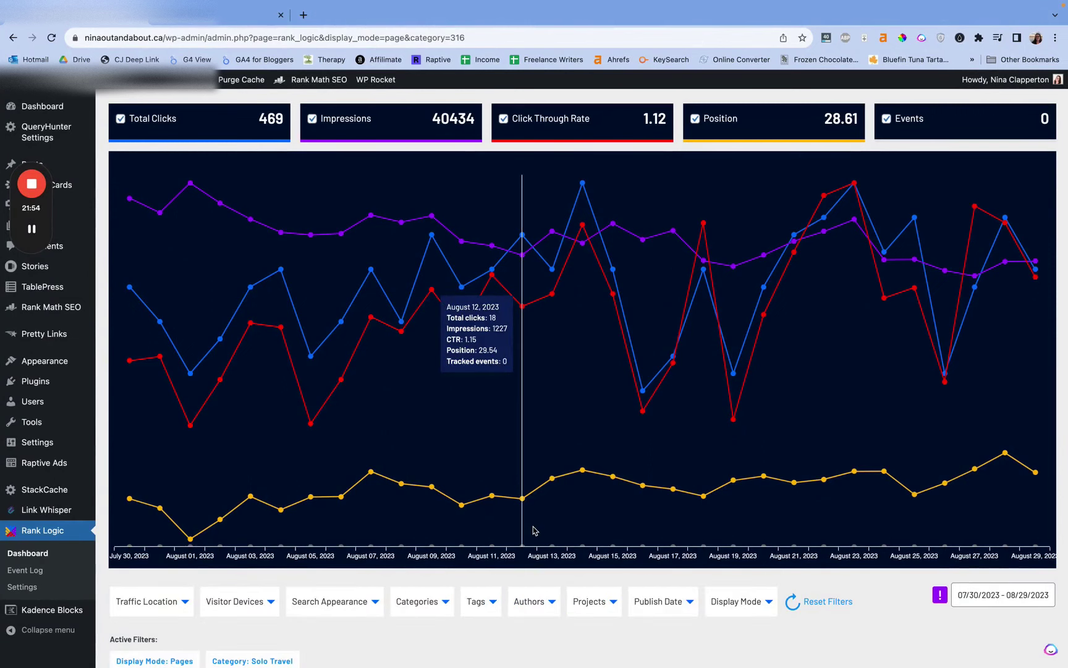
{"action": "scroll", "coordinate": [534, 530], "scroll_direction": "up", "scroll_amount": 1}
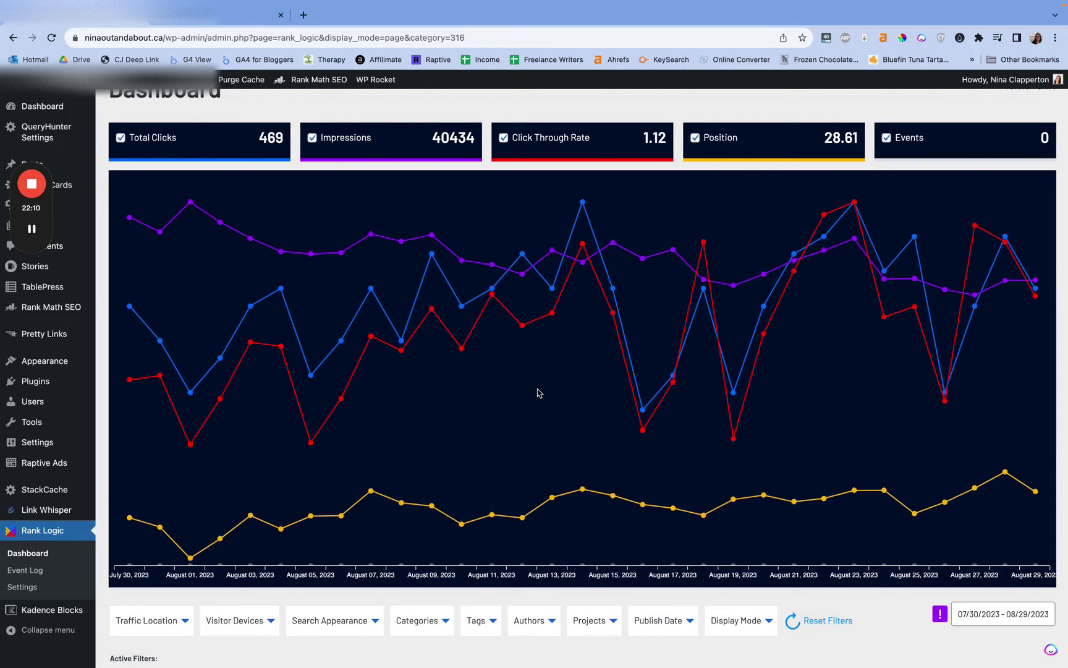
{"action": "mouse_move", "coordinate": [540, 393]}
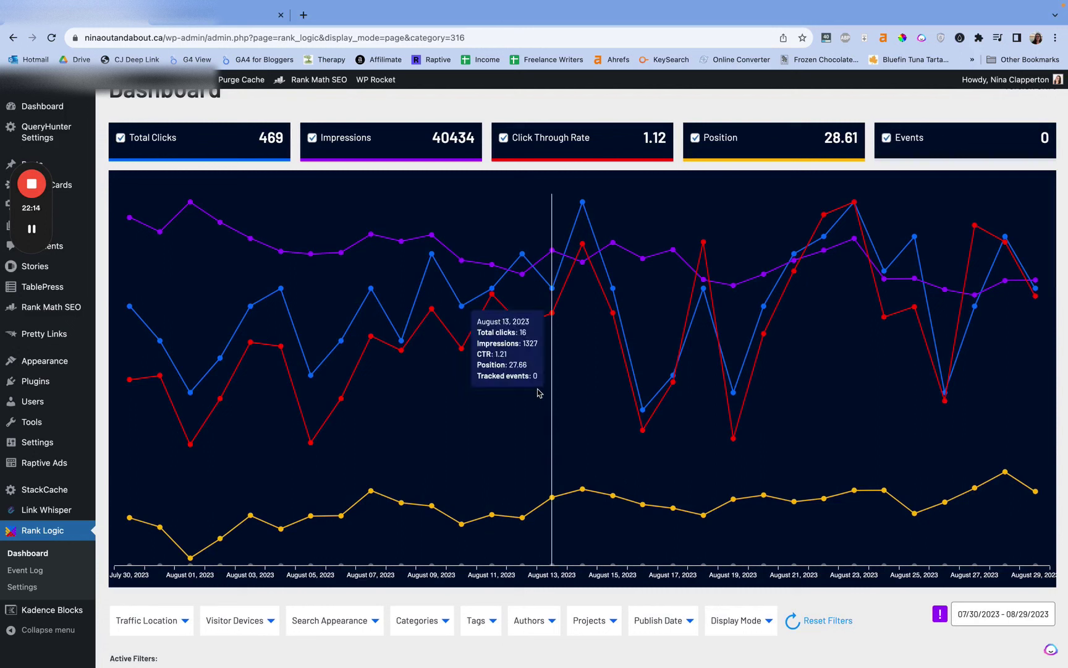
{"action": "left_click", "coordinate": [598, 620]}
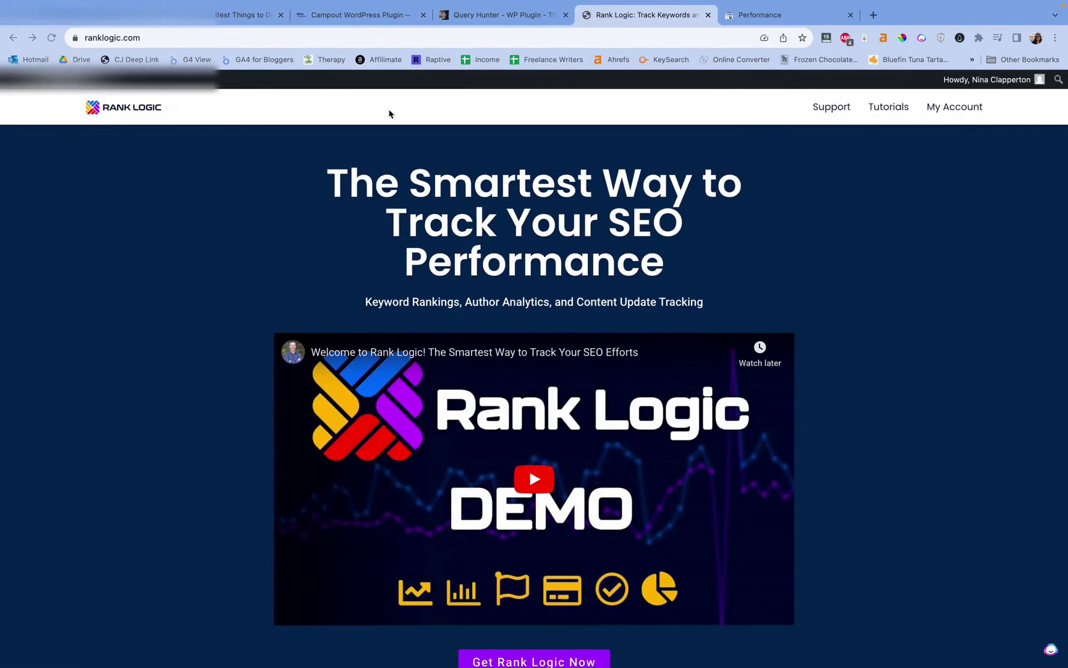
Step: View the Campout plugin page, then Gumroad's Query Hunter page with Pro at £39
{"action": "left_click", "coordinate": [365, 26]}
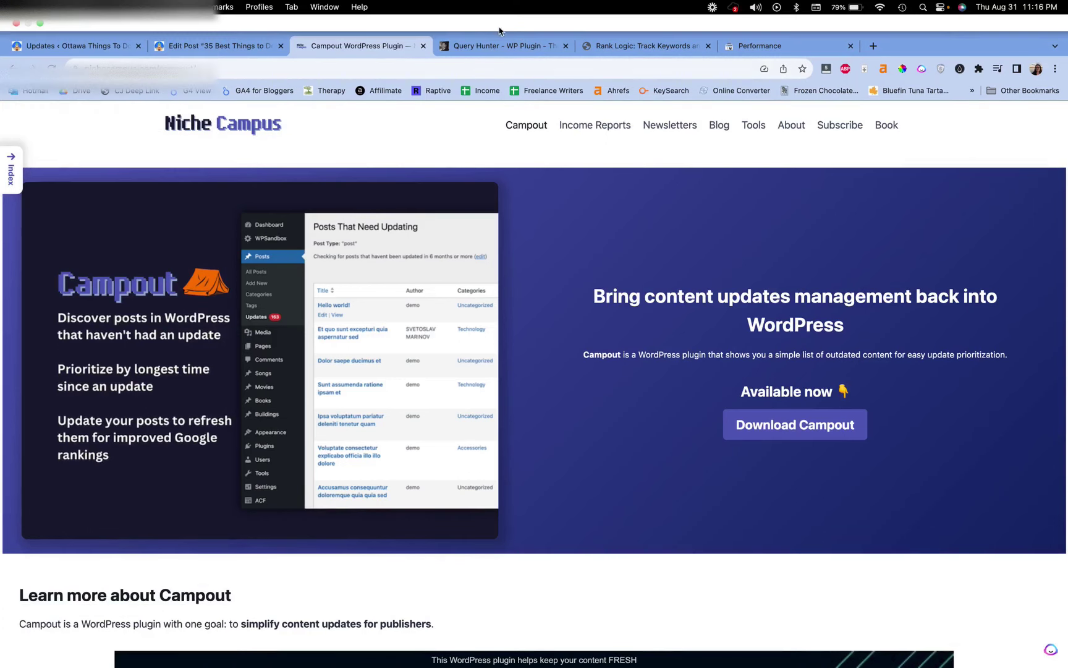
{"action": "left_click", "coordinate": [504, 15]}
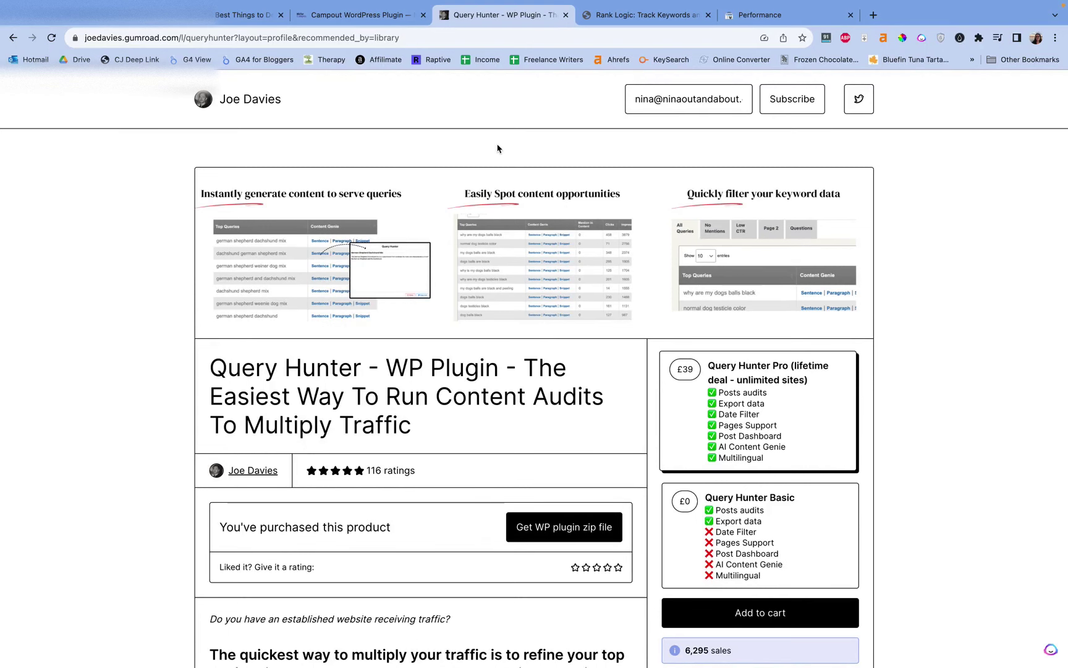
Step: Review Rank Logic's pricing: 1 Site $67, 3 Sites $107, 10 Sites $157 per year
{"action": "left_click", "coordinate": [611, 23]}
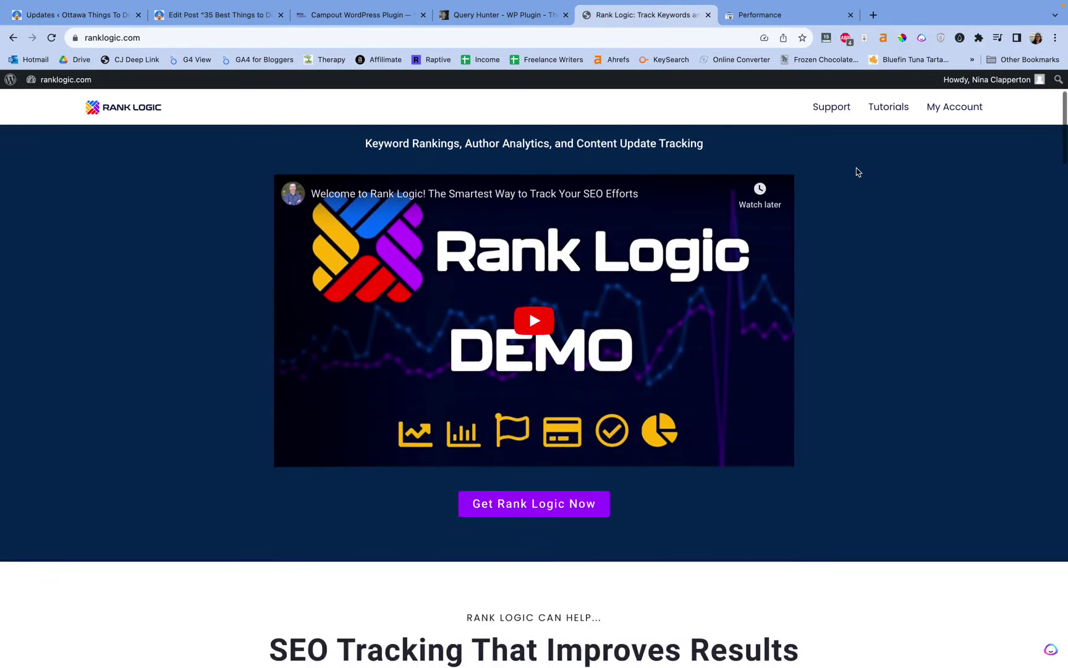
{"action": "scroll", "coordinate": [857, 171], "scroll_direction": "down", "scroll_amount": 20}
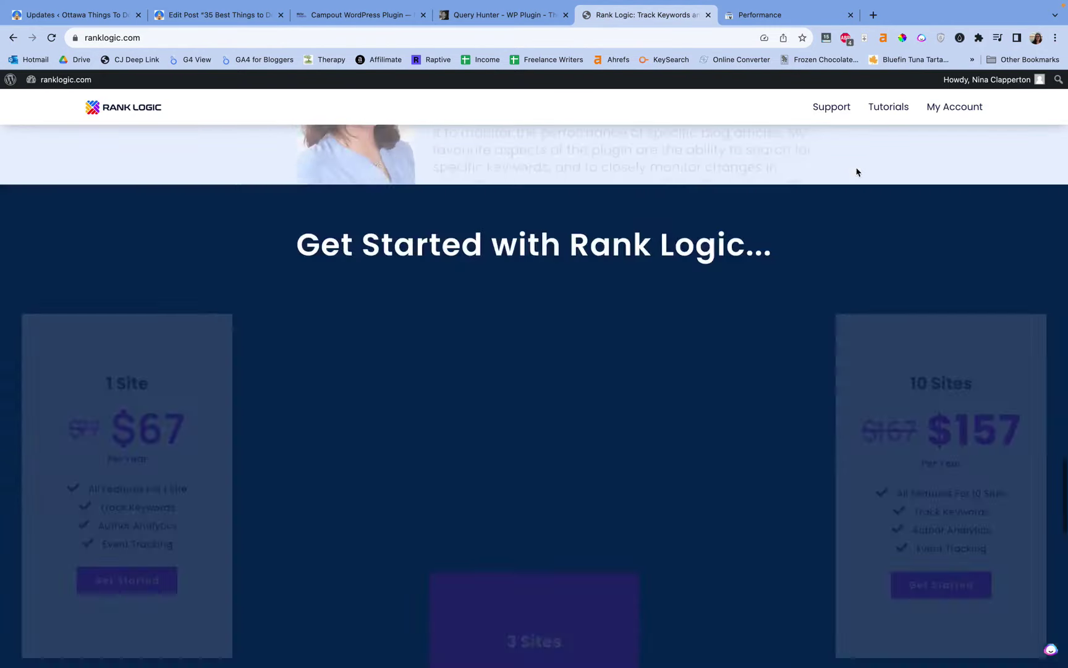
{"action": "scroll", "coordinate": [857, 172], "scroll_direction": "down", "scroll_amount": 4}
{"action": "scroll", "coordinate": [858, 169], "scroll_direction": "up", "scroll_amount": 2}
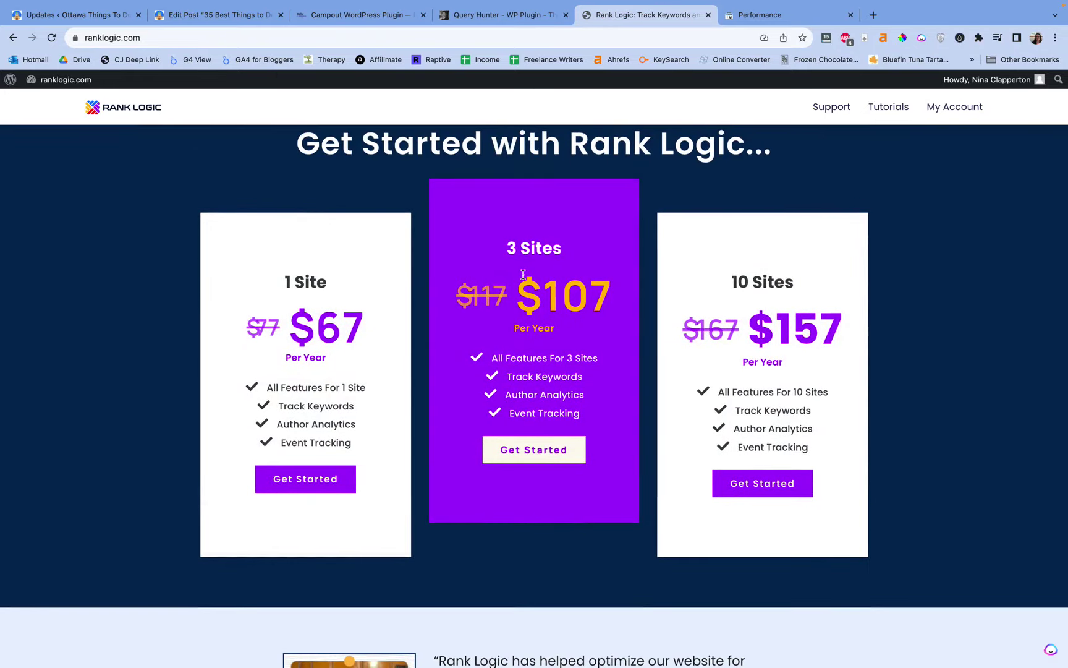
{"action": "scroll", "coordinate": [799, 330], "scroll_direction": "up", "scroll_amount": 1}
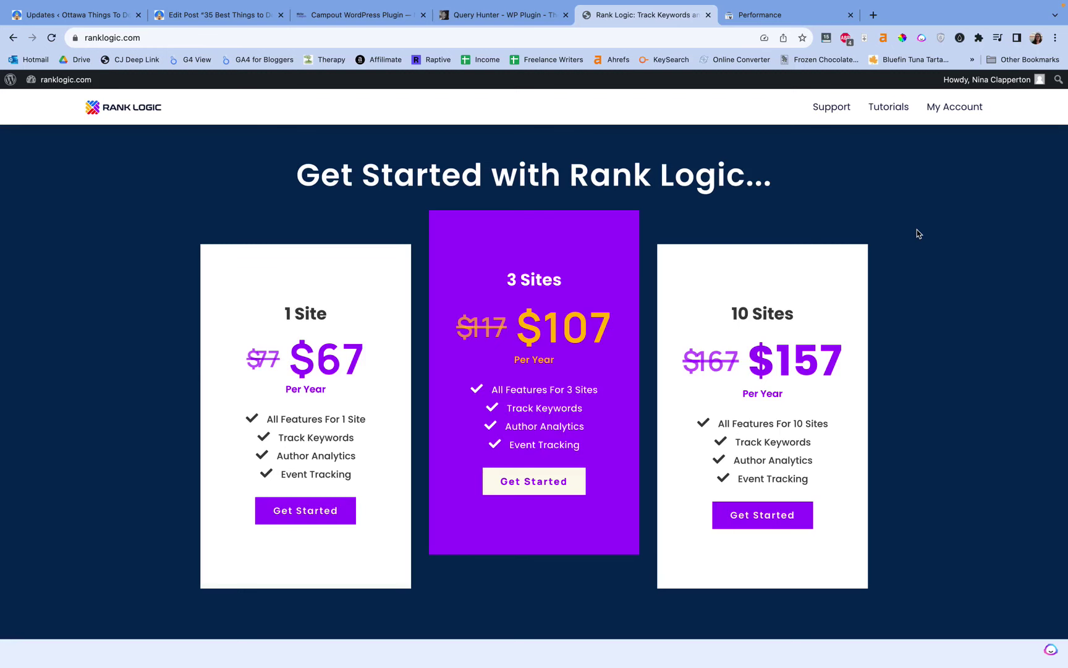
{"action": "left_click", "coordinate": [814, 16]}
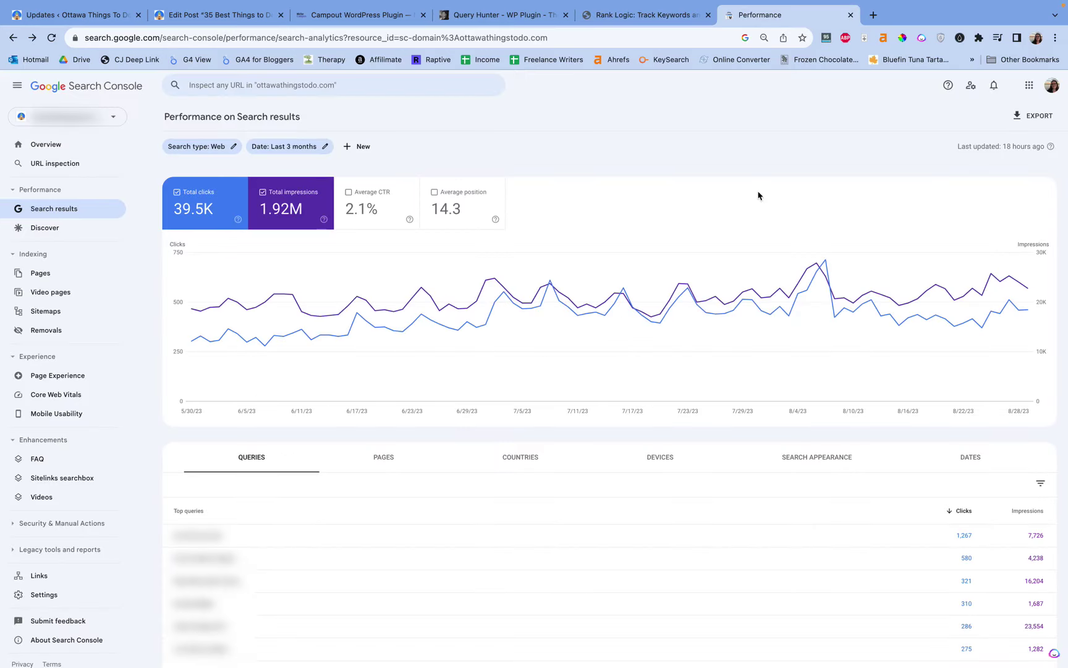